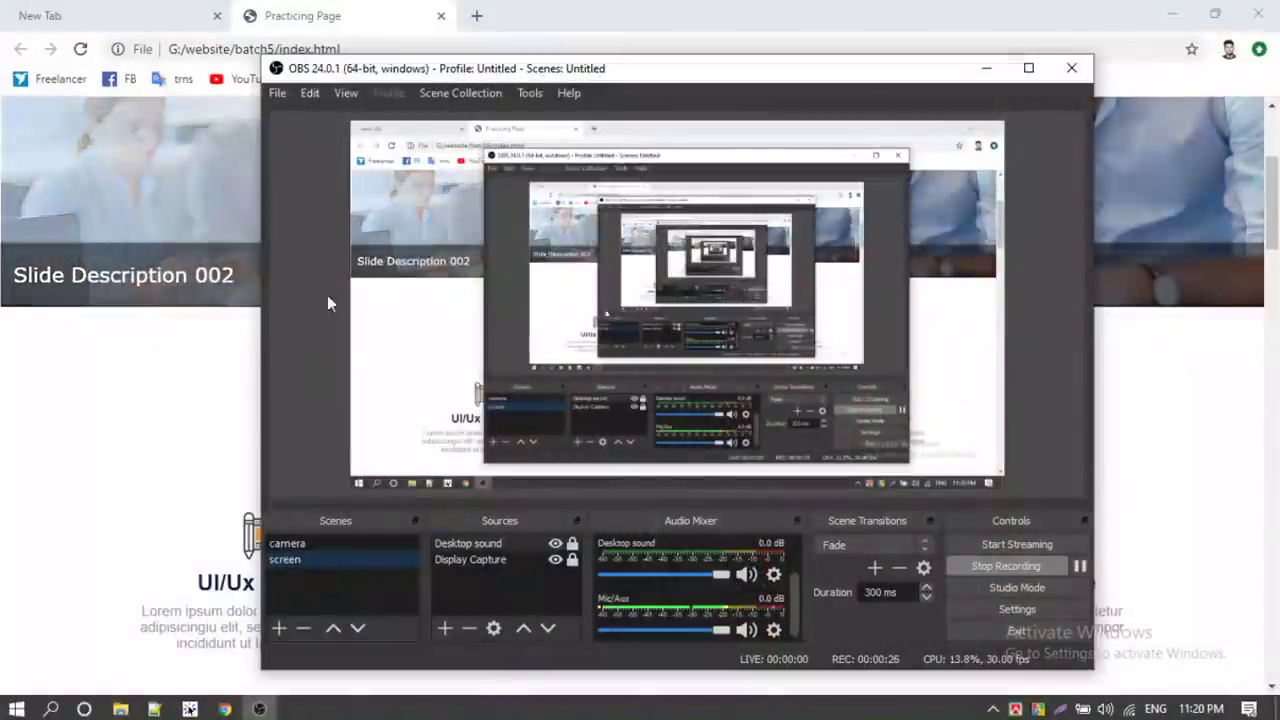
# Browse the cPanel dashboard, clicking and scrolling through its sections
pyautogui.click(186, 418)
pyautogui.scroll(3, 267, 310)
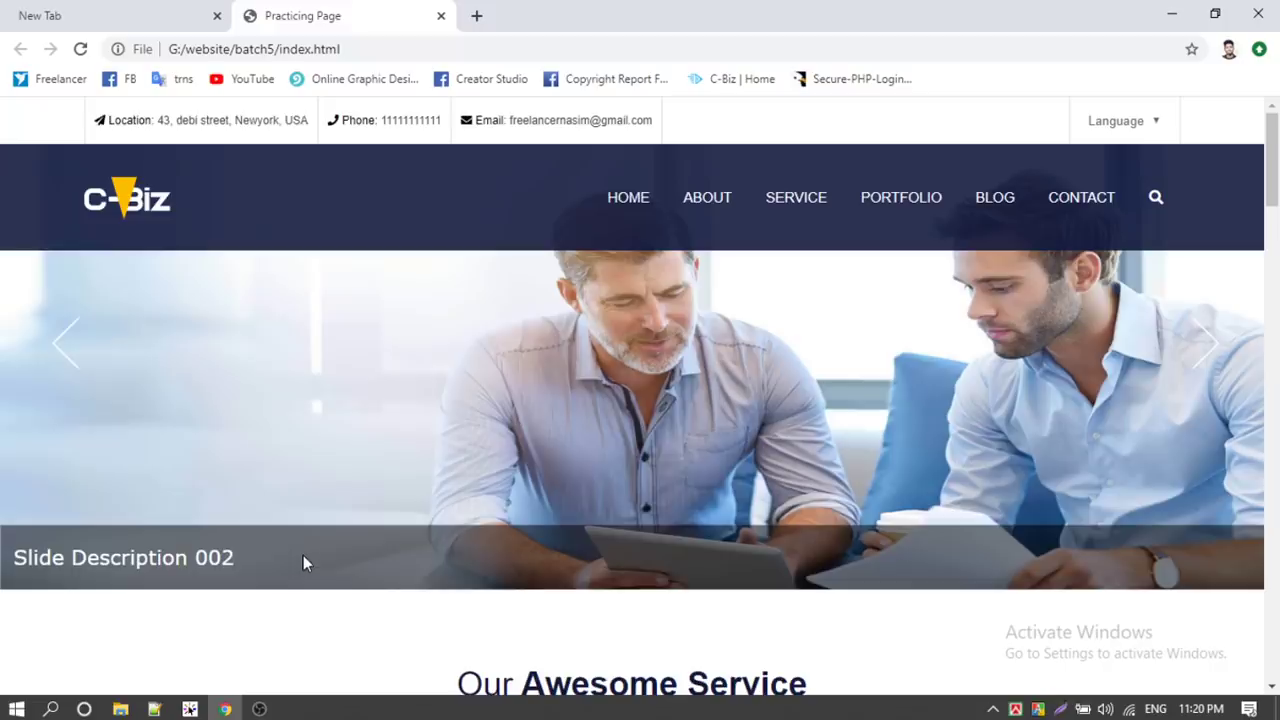
pyautogui.moveTo(271, 712)
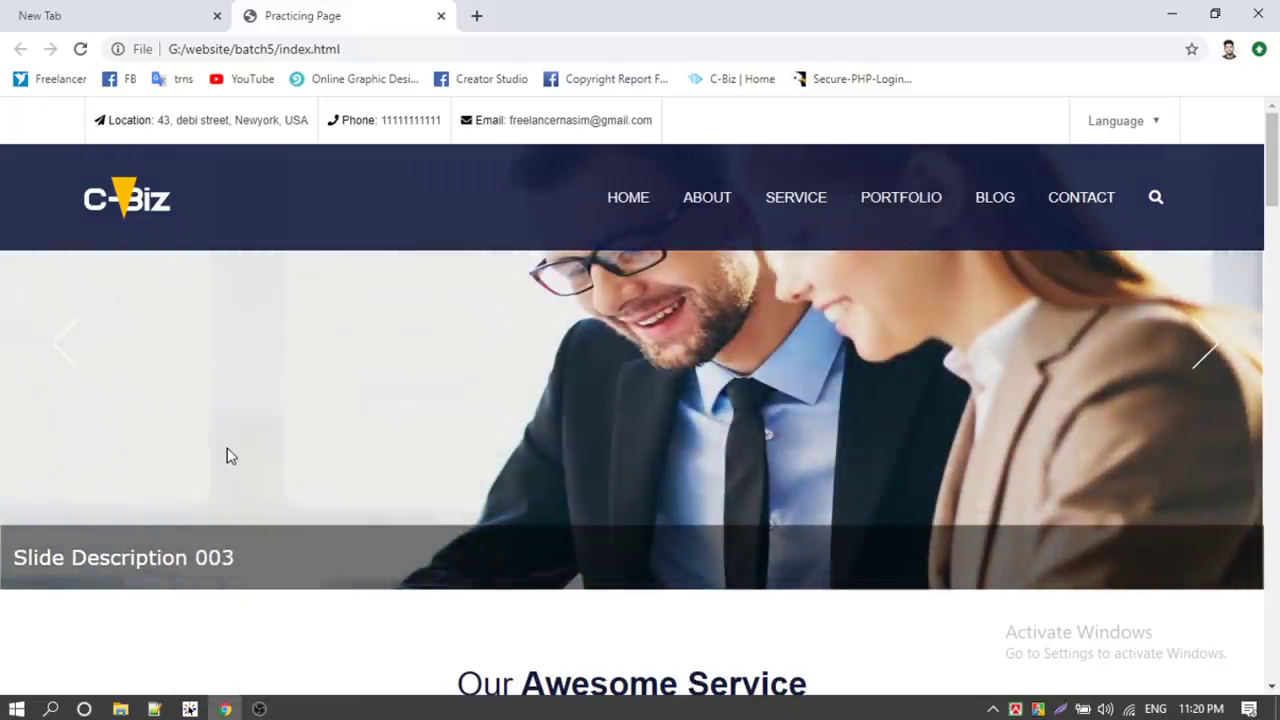
pyautogui.click(258, 708)
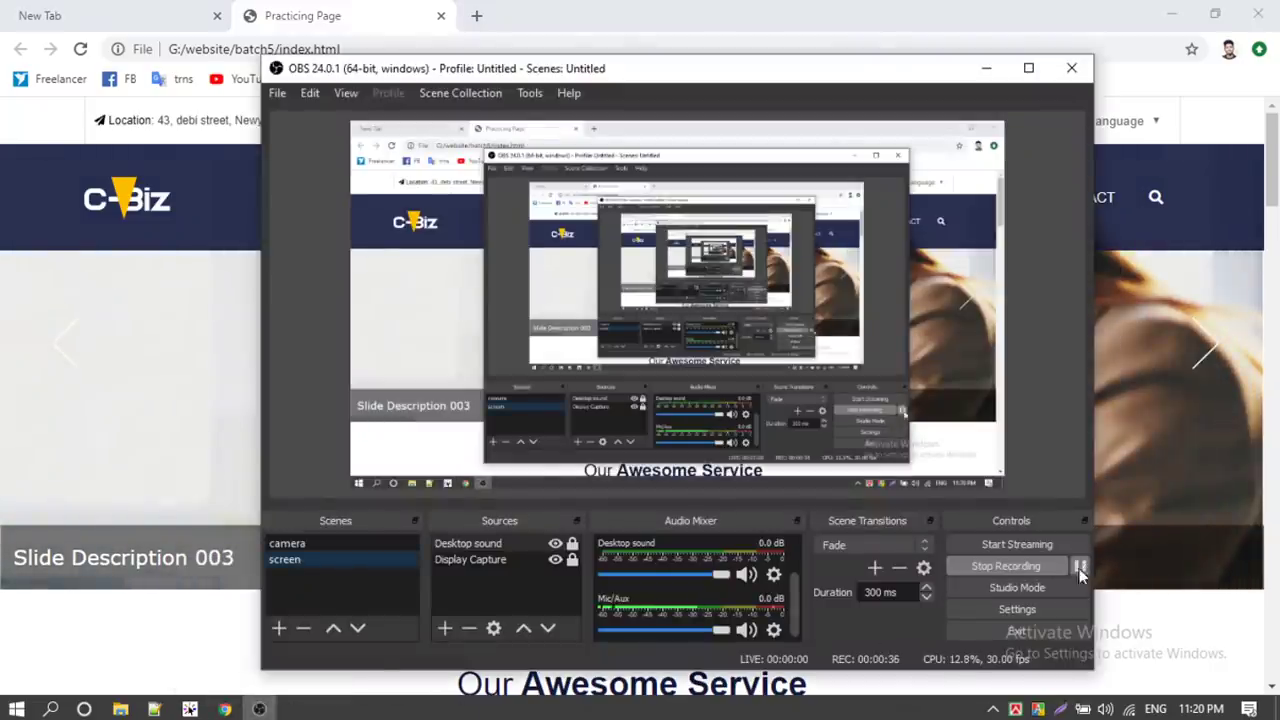
pyautogui.click(1080, 566)
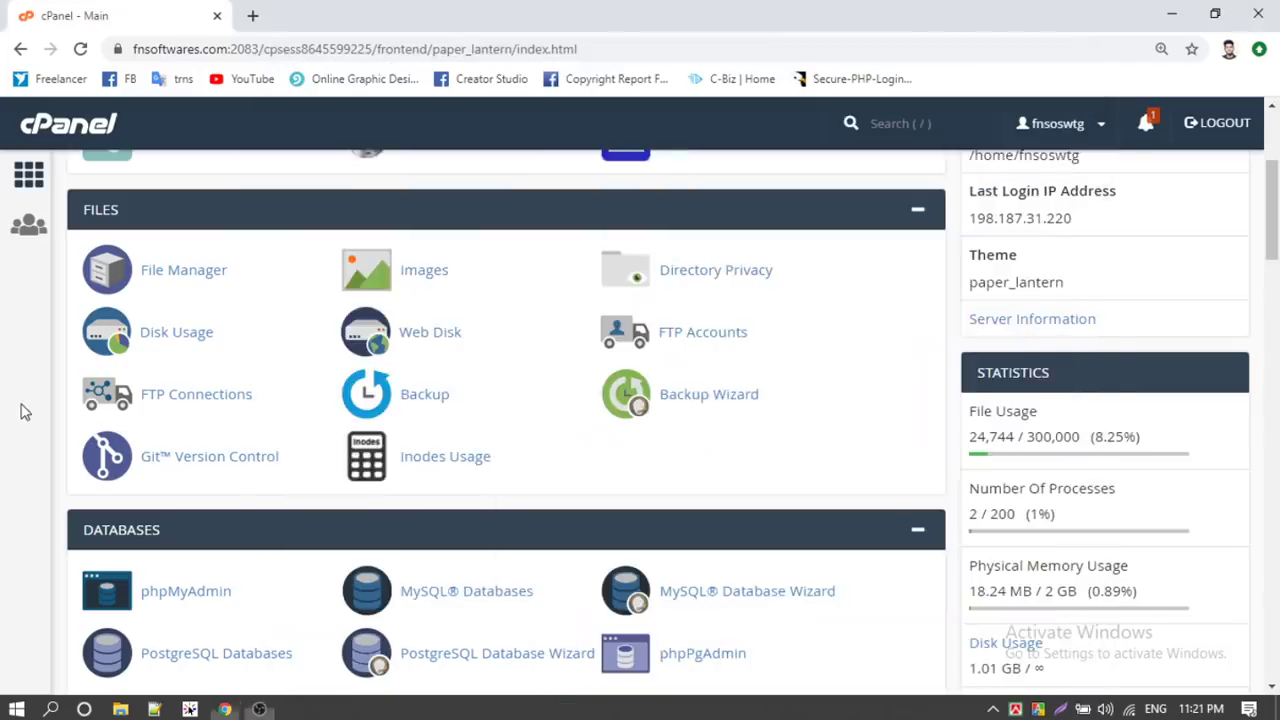
pyautogui.scroll(3, 105, 412)
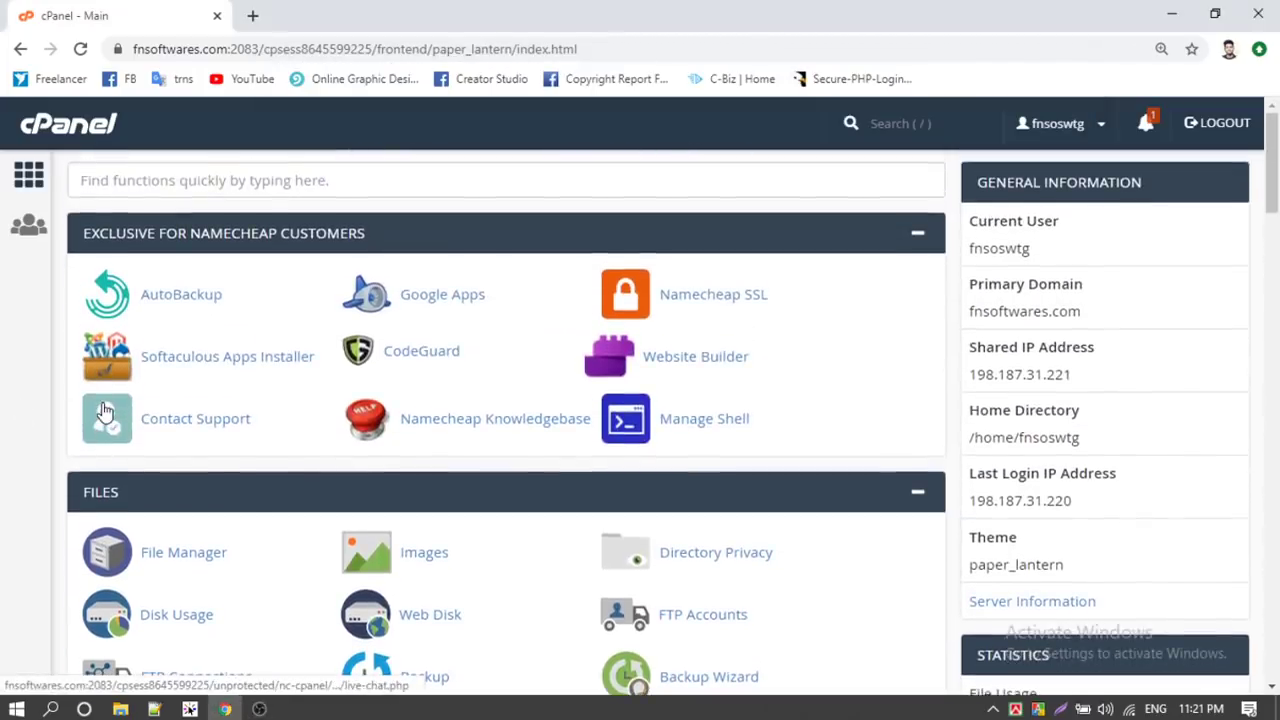
pyautogui.scroll(-4, 775, 320)
pyautogui.scroll(-1, 594, 337)
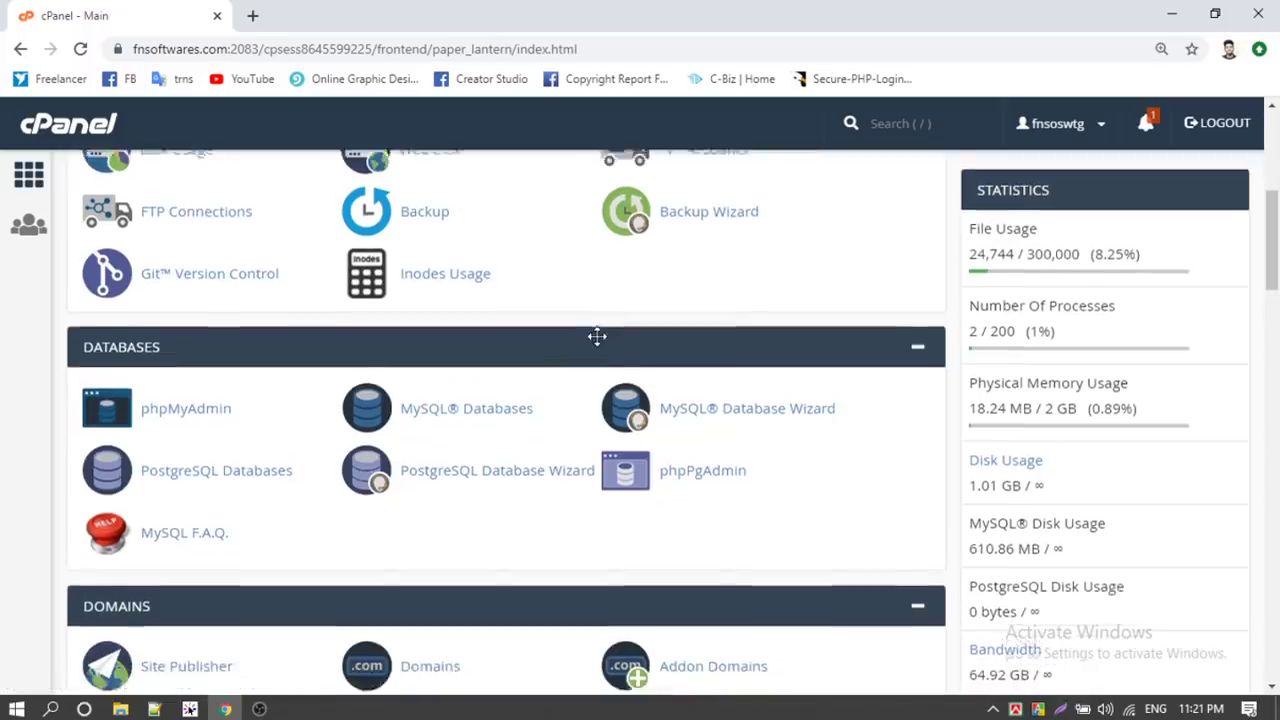
pyautogui.scroll(2, 586, 343)
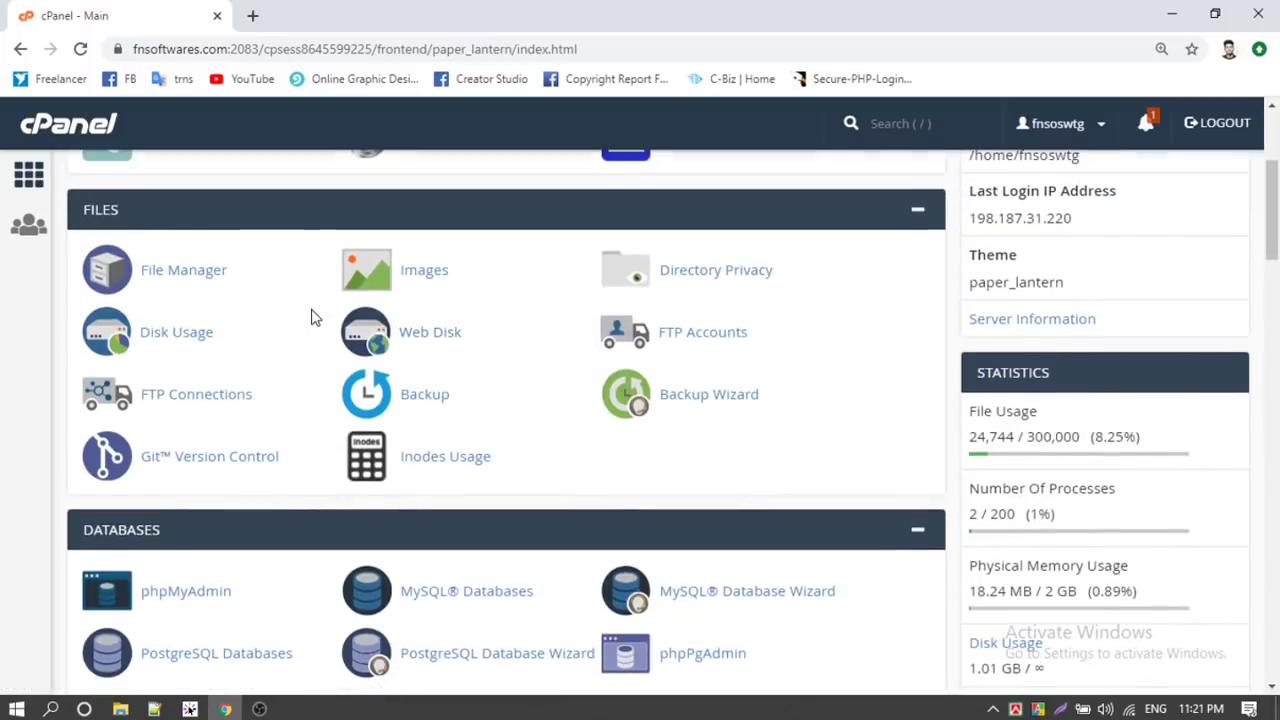
# In a new tab, load learning.fnsfotwares.com and reload it after the site can't be reached
pyautogui.click(252, 16)
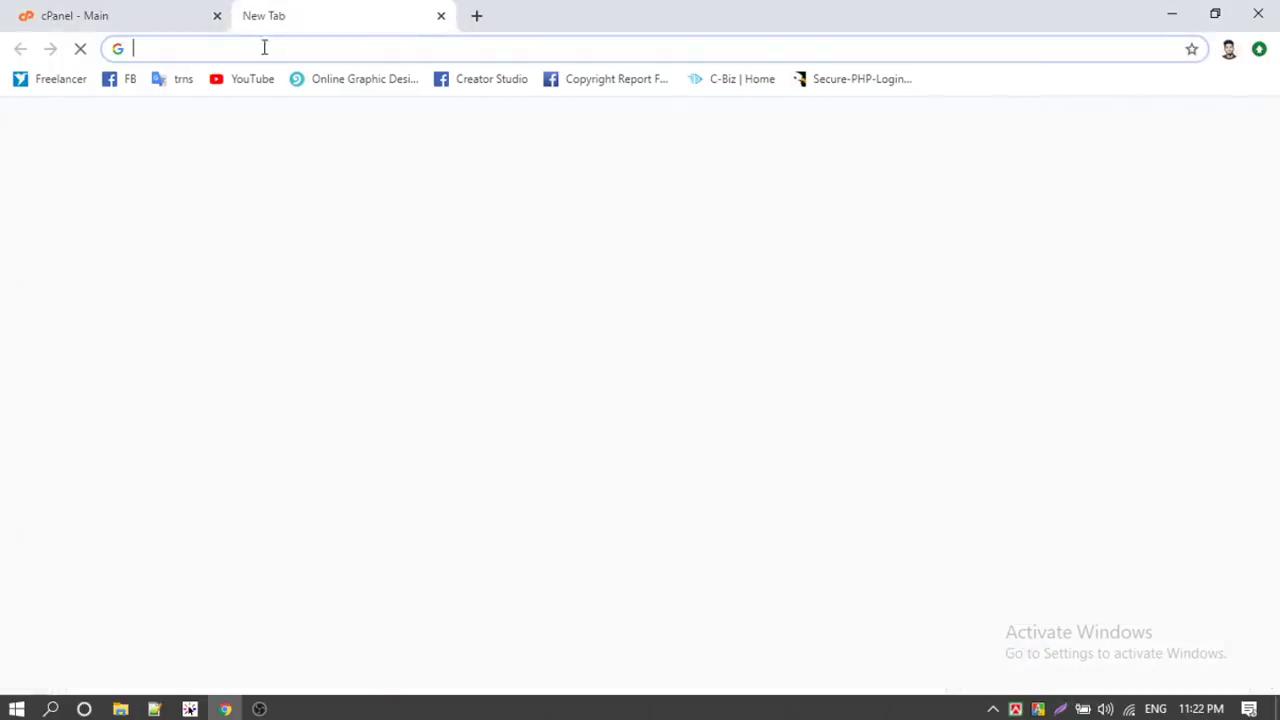
pyautogui.write('lea')
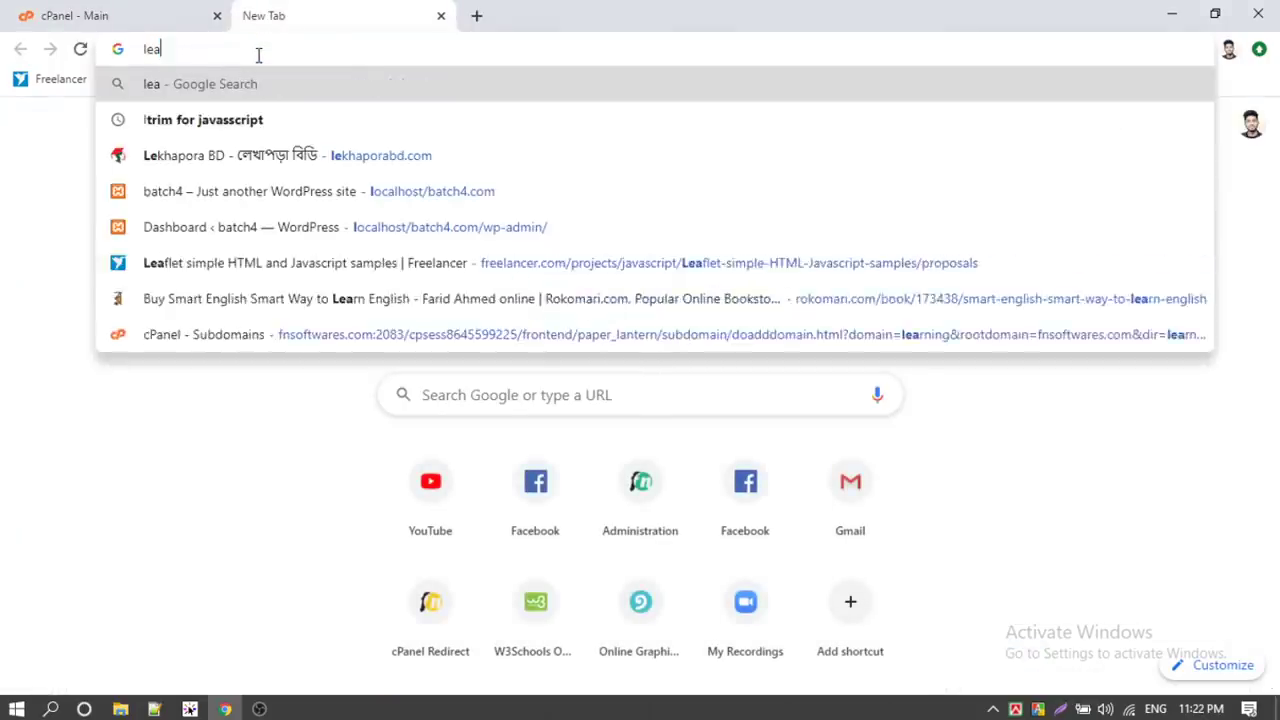
pyautogui.write('rning.fn')
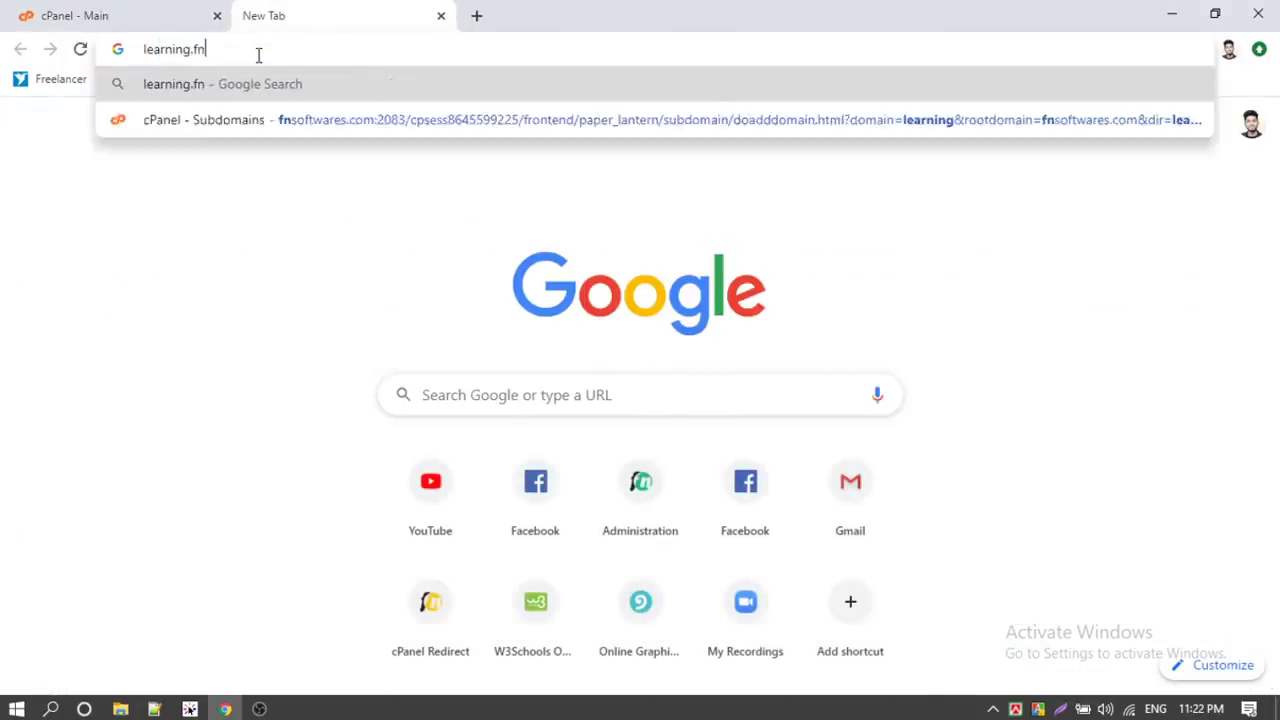
pyautogui.write('sfotwares.com')
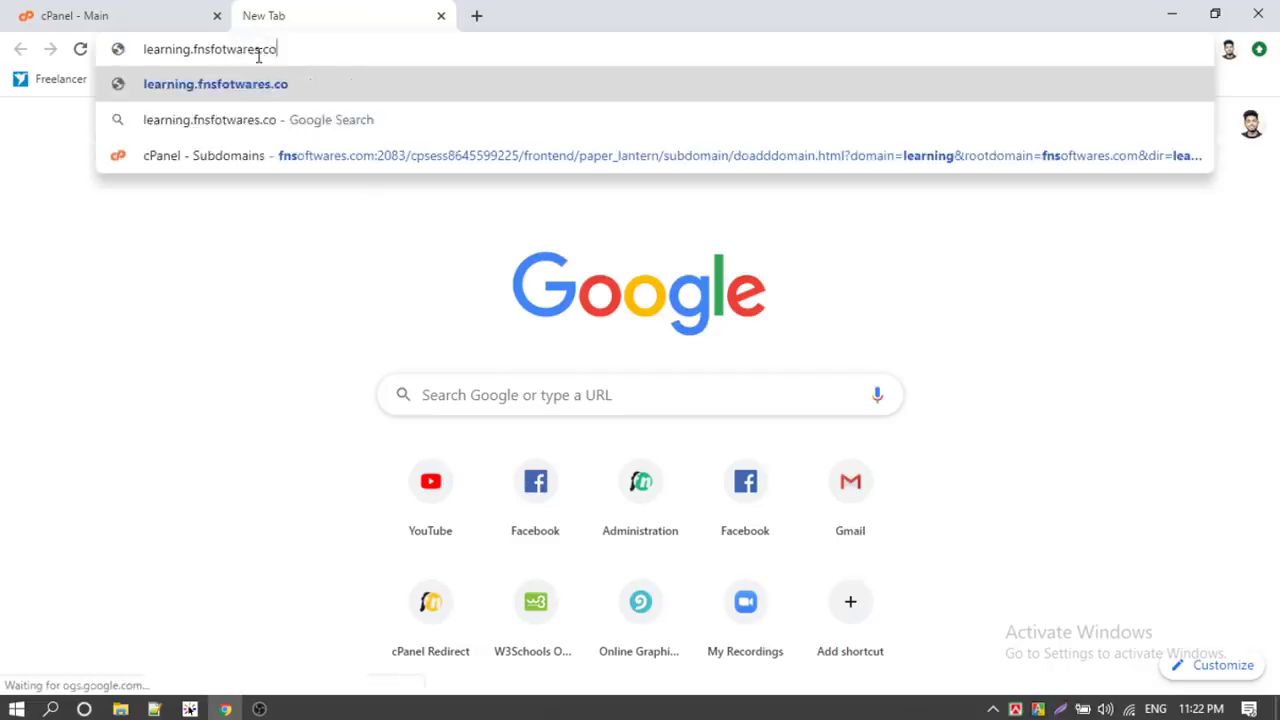
pyautogui.press('Return')
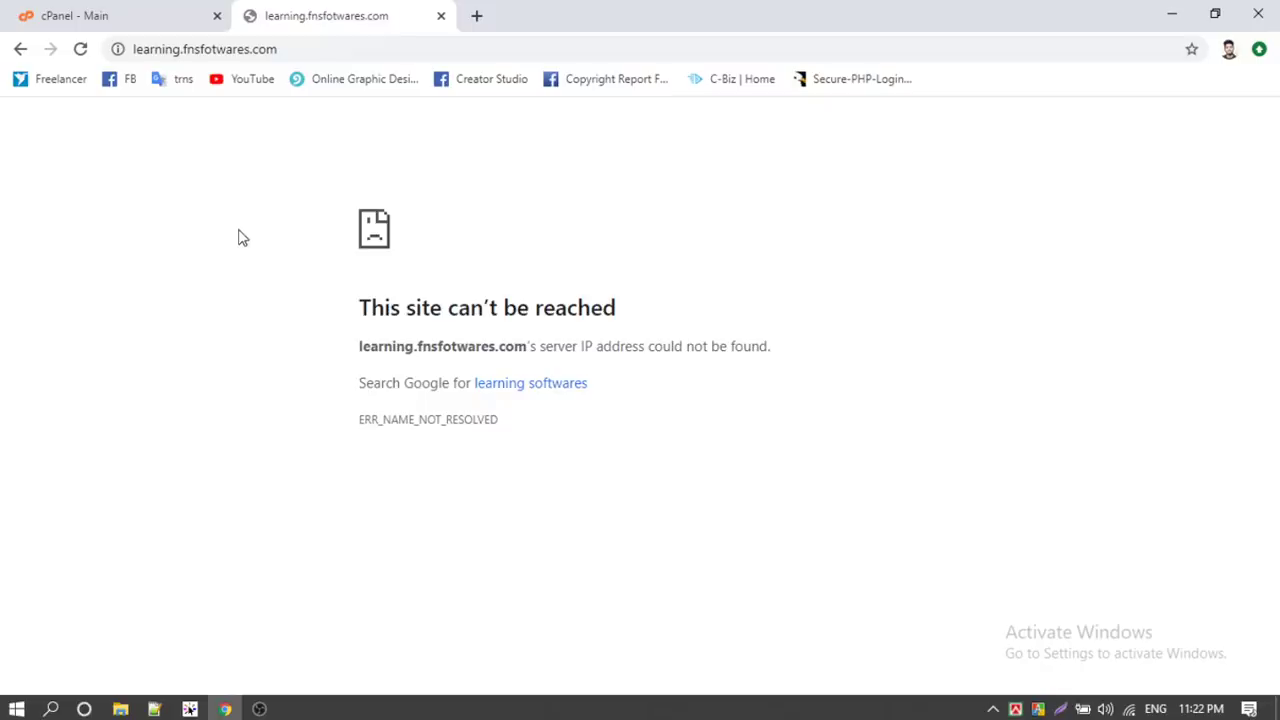
pyautogui.click(80, 49)
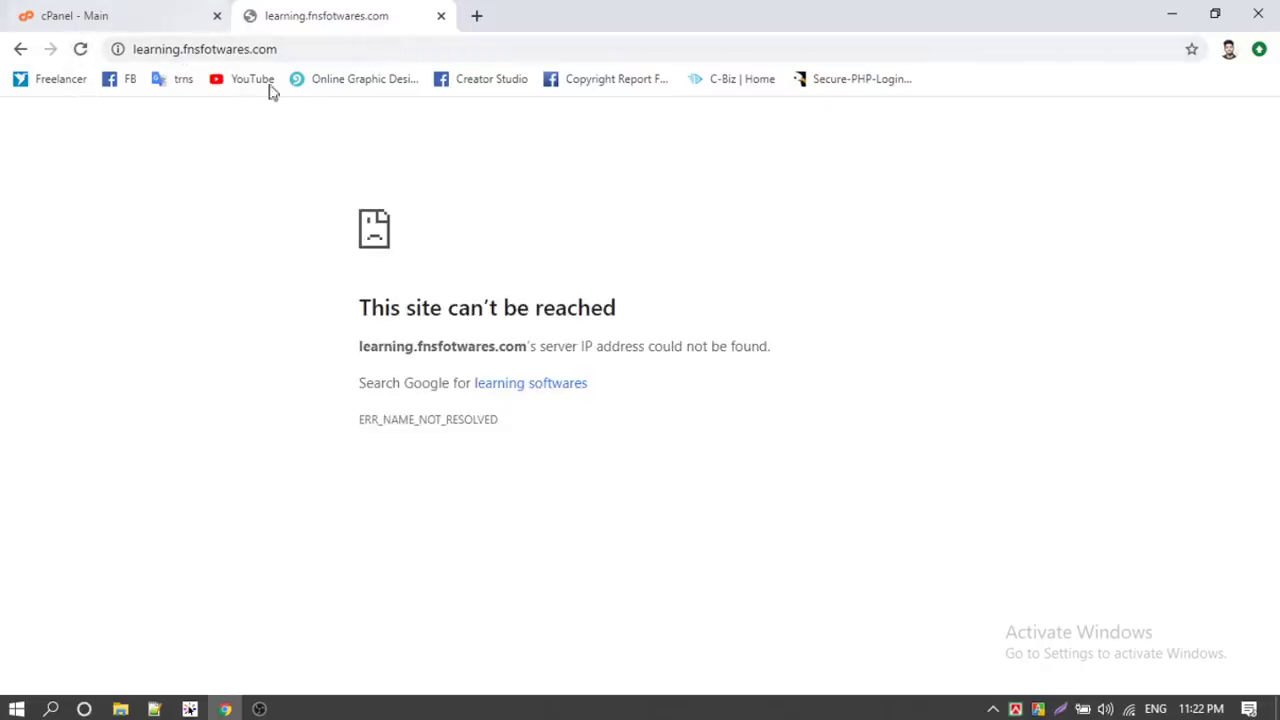
# Back on the cPanel tab, open WordPress from the Softaculous Apps Installer section
pyautogui.click(139, 8)
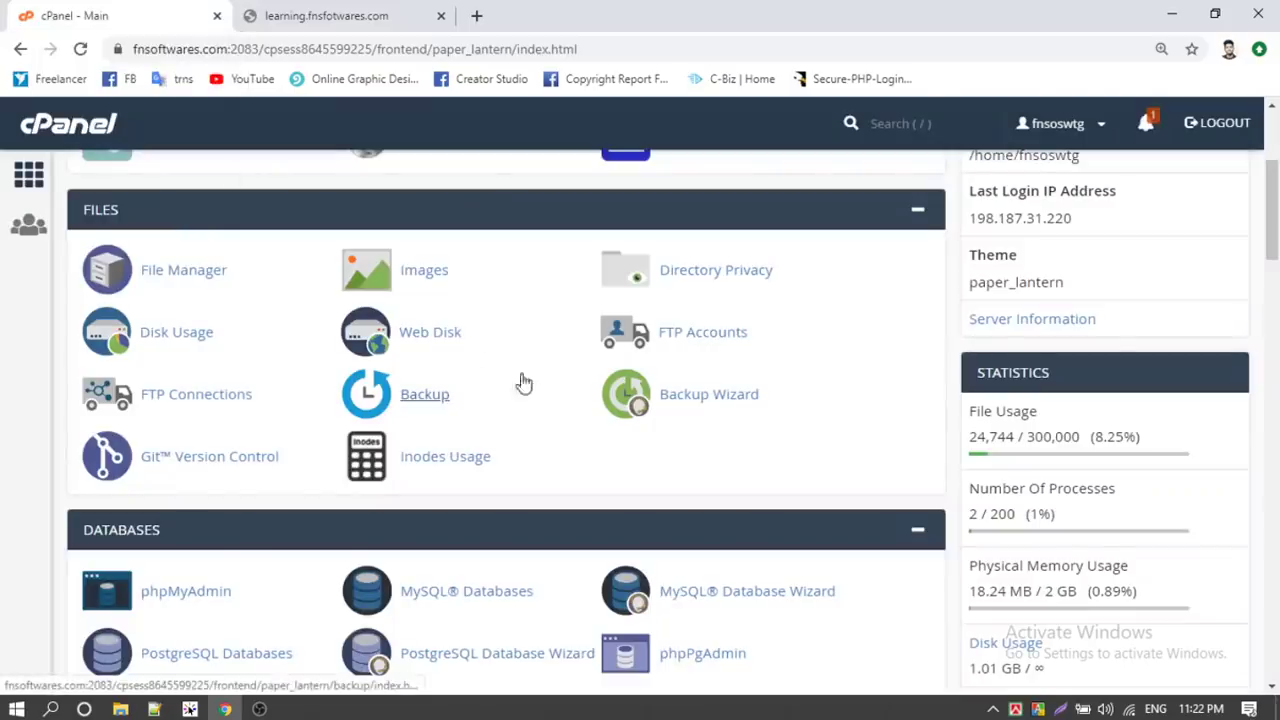
pyautogui.scroll(-3, 420, 331)
pyautogui.scroll(-3, 420, 331)
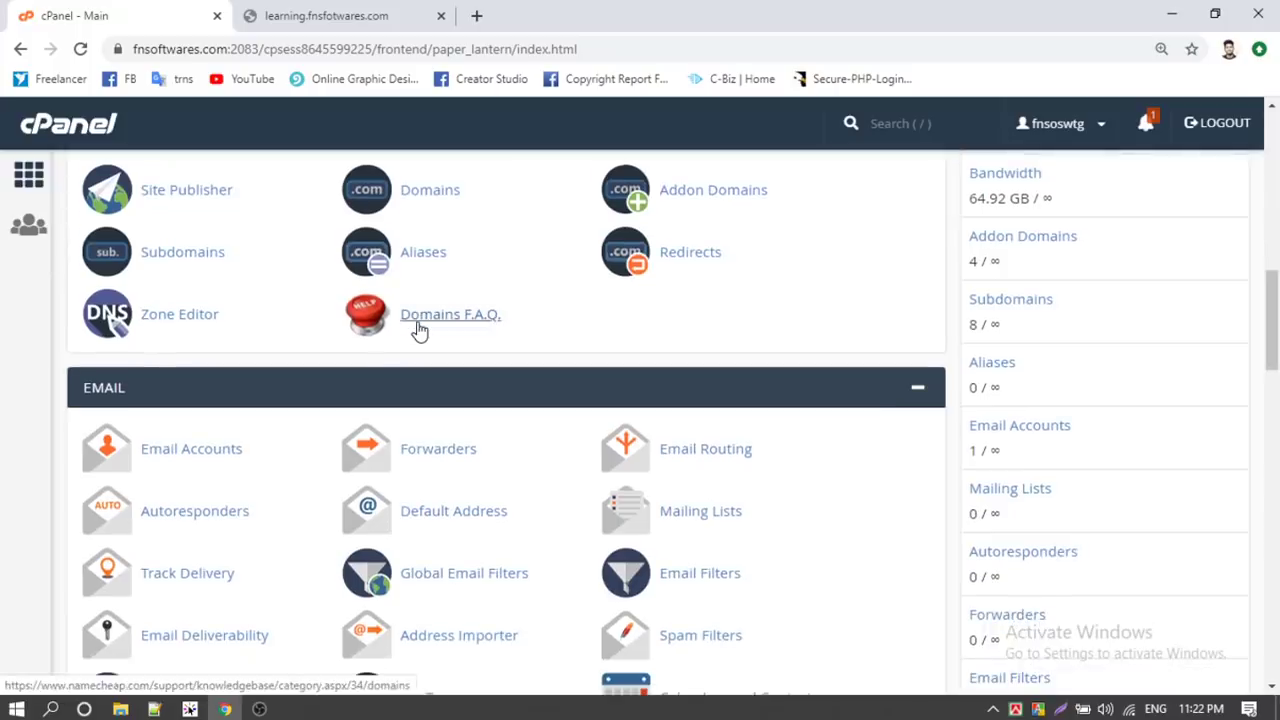
pyautogui.scroll(-5, 418, 330)
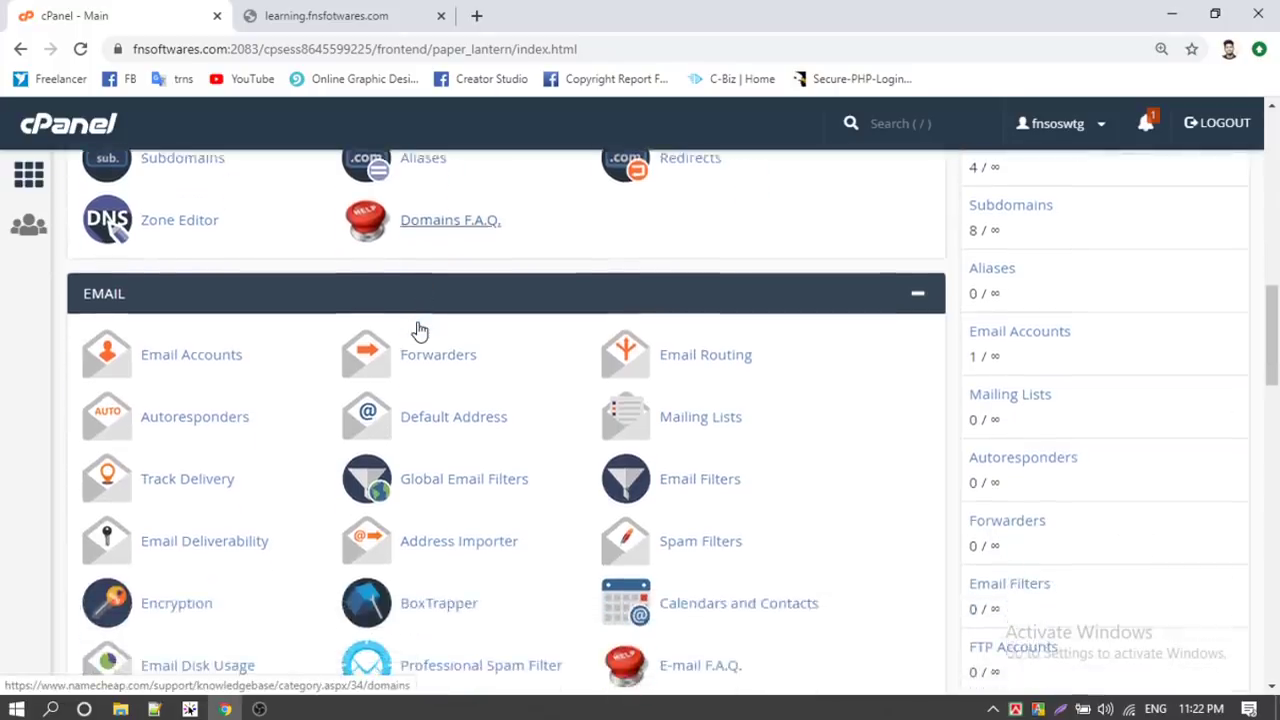
pyautogui.scroll(-7, 418, 330)
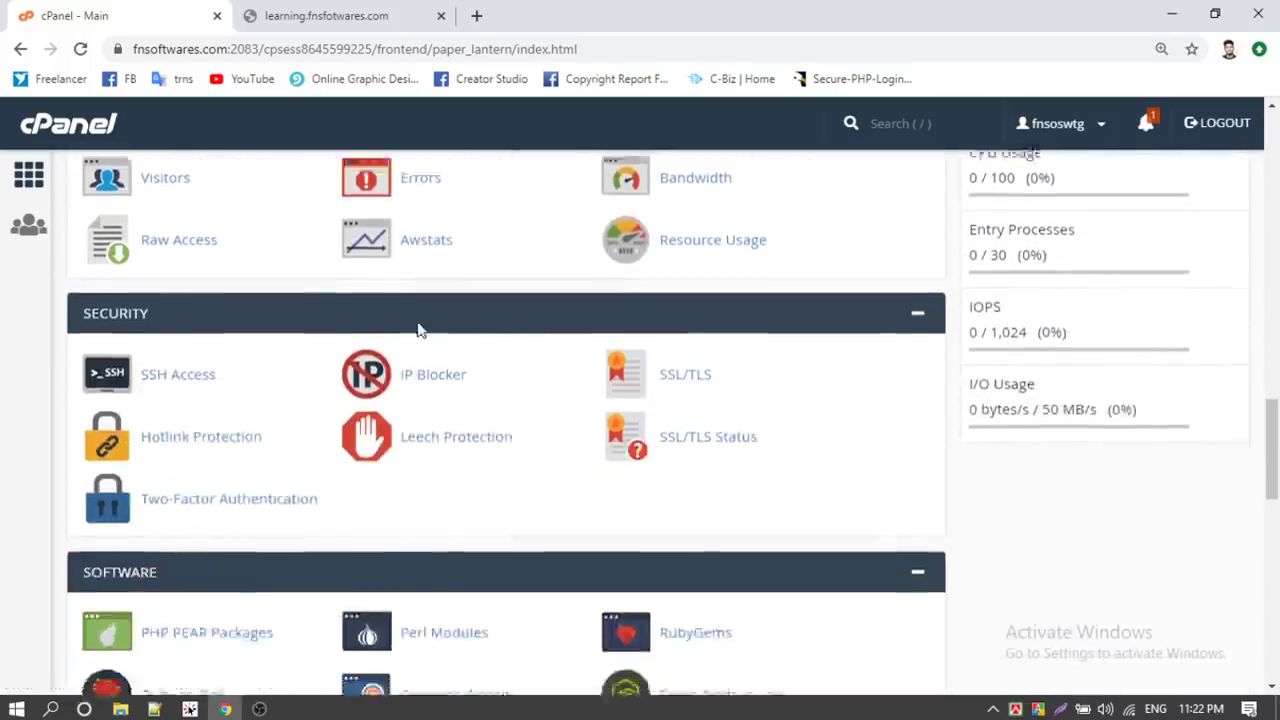
pyautogui.scroll(2, 418, 330)
pyautogui.scroll(-2, 418, 330)
pyautogui.scroll(-5, 418, 330)
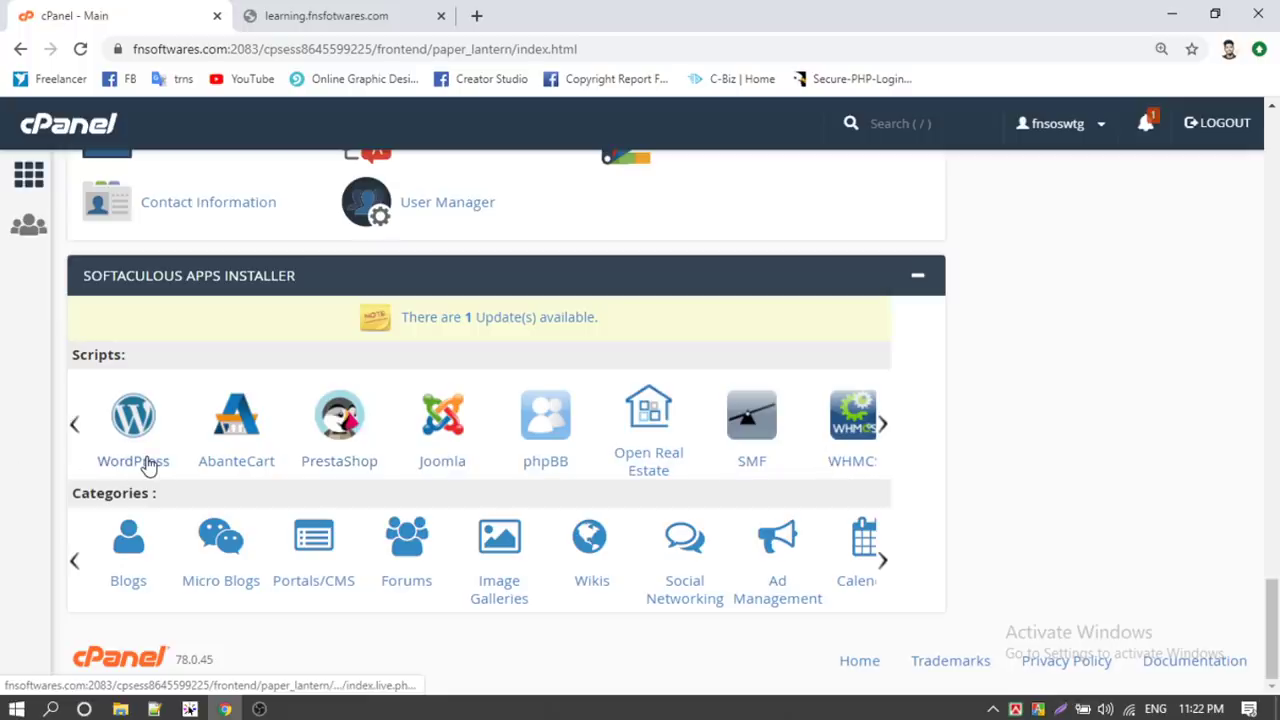
pyautogui.click(148, 467)
pyautogui.click(366, 12)
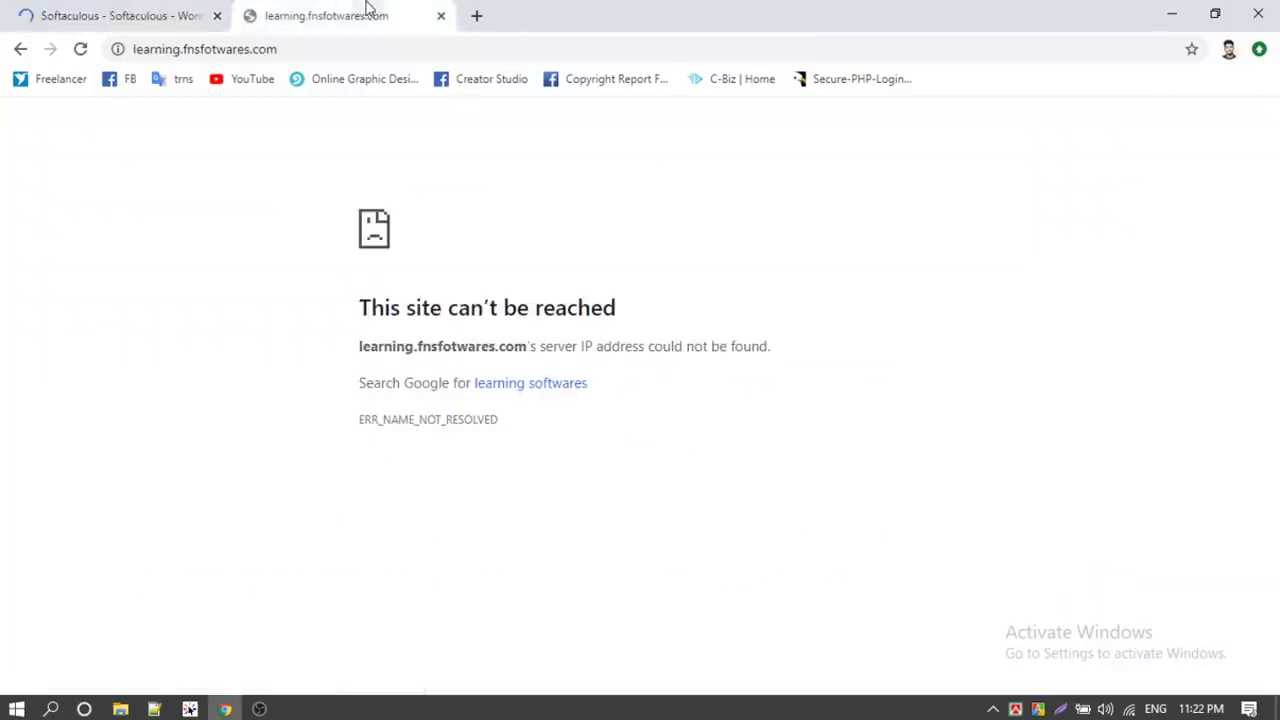
# Close the unreachable-site tab and scroll through the Softaculous WordPress overview page
pyautogui.click(441, 16)
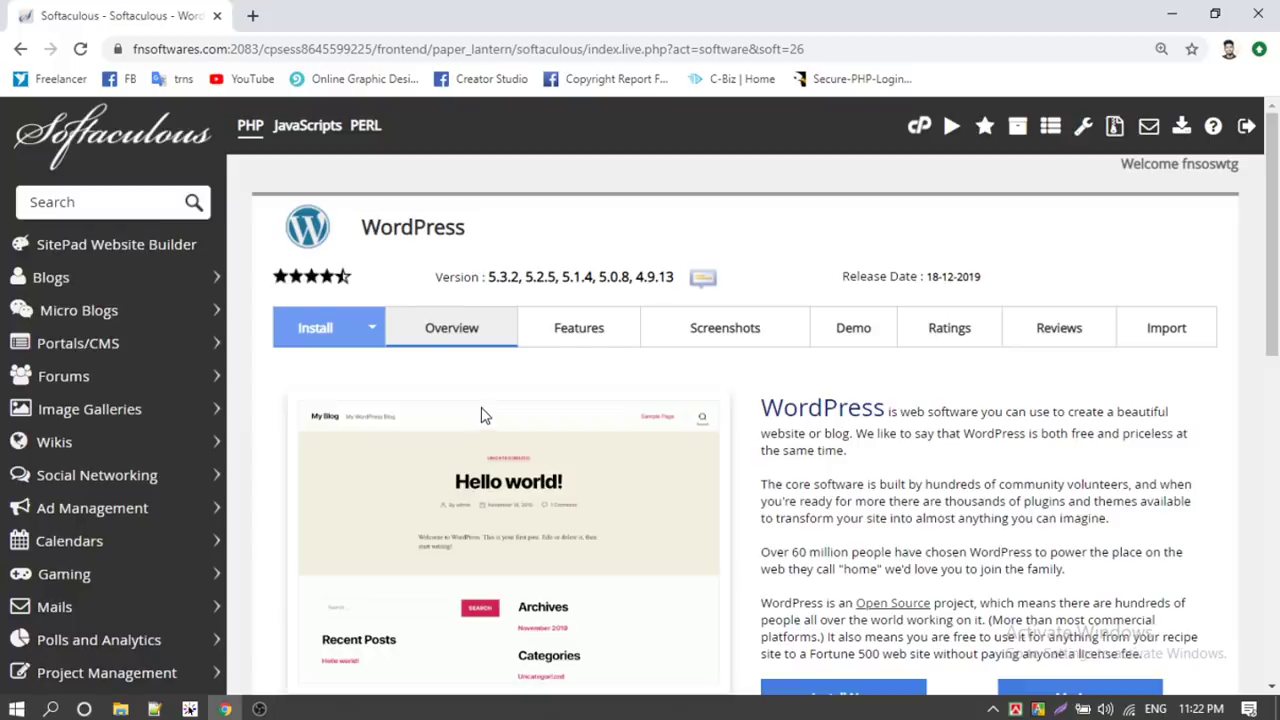
pyautogui.scroll(-2, 482, 414)
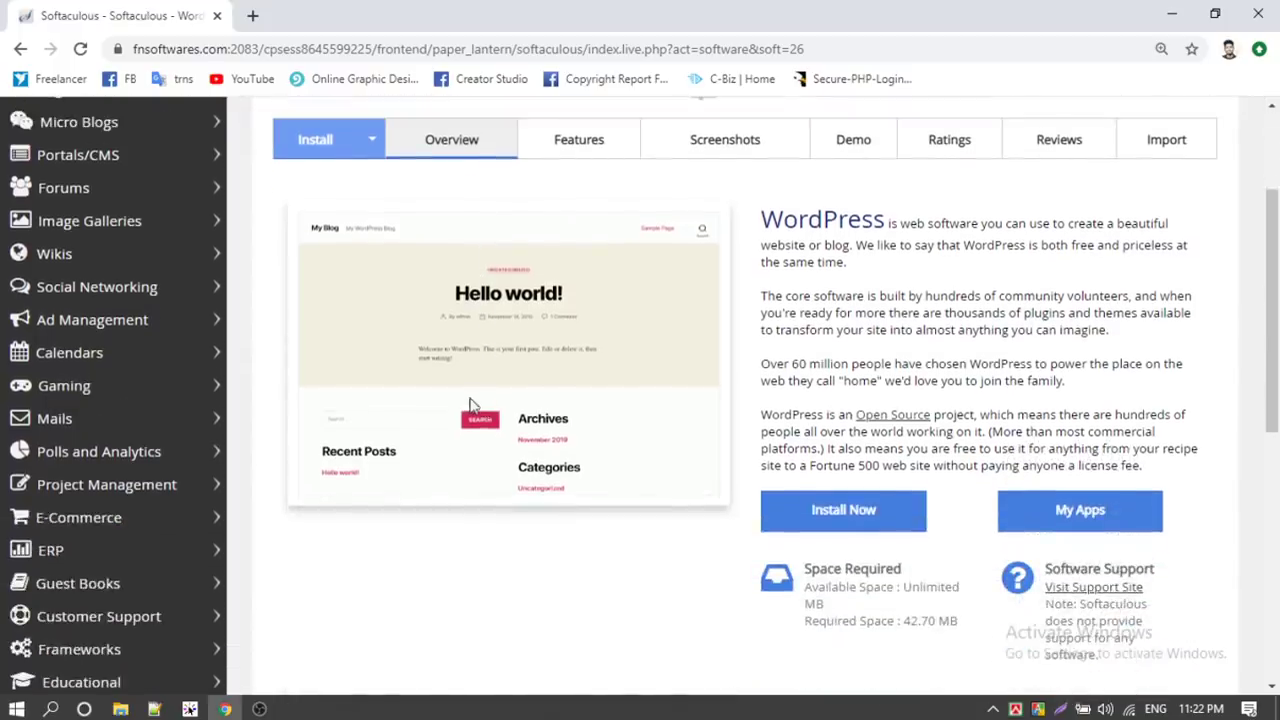
pyautogui.scroll(-1, 713, 349)
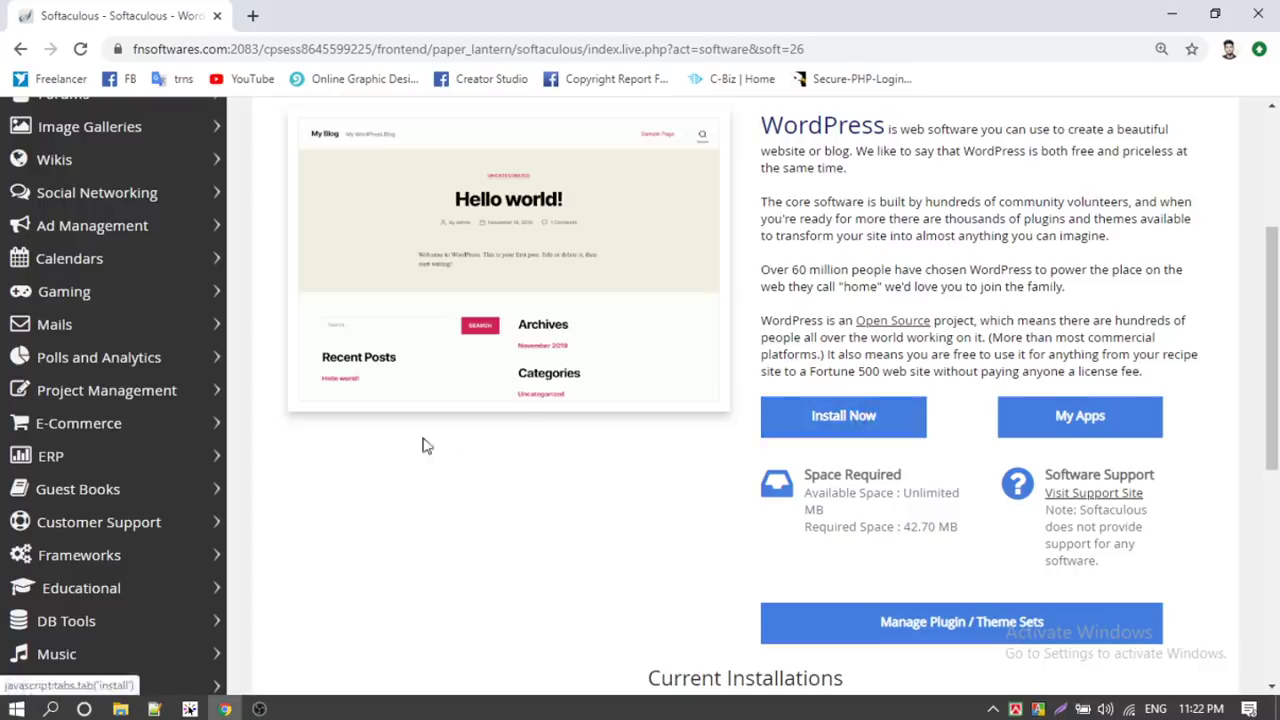
pyautogui.scroll(-1, 392, 455)
pyautogui.scroll(4, 396, 457)
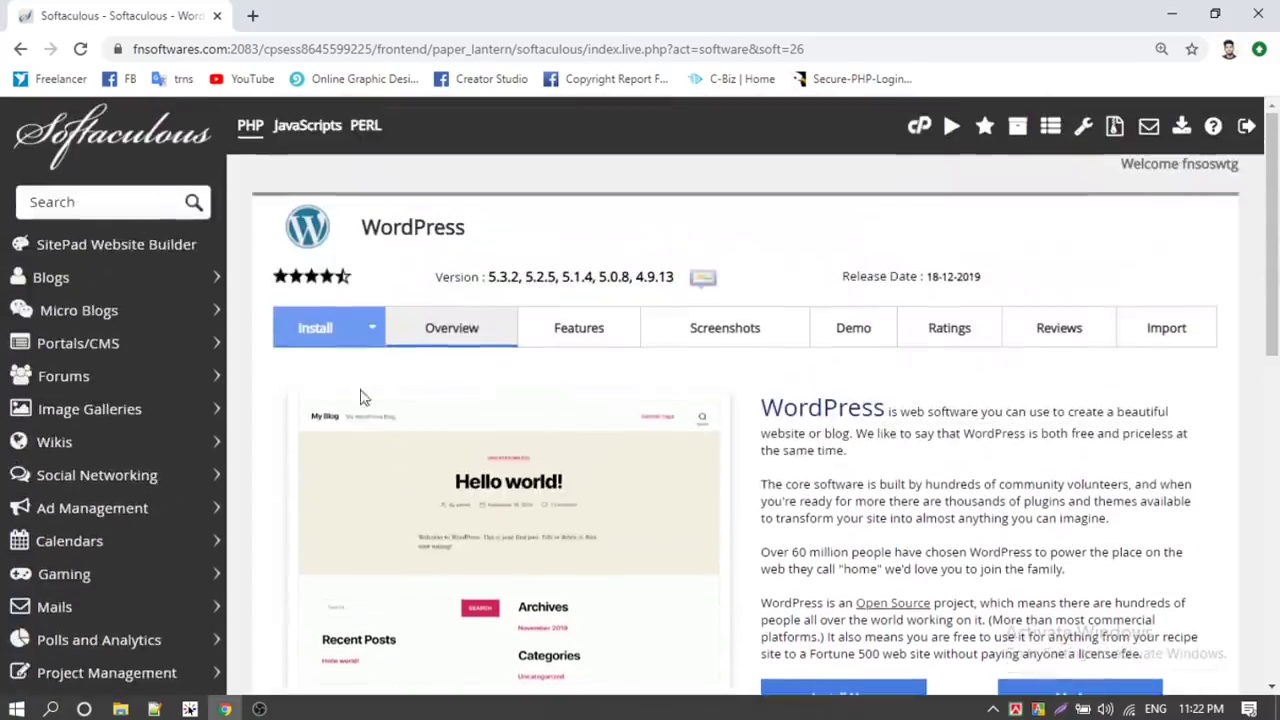
pyautogui.scroll(-2, 880, 540)
# Open the WordPress install form and choose learning.fnsoftwares.com as the install domain
pyautogui.click(843, 522)
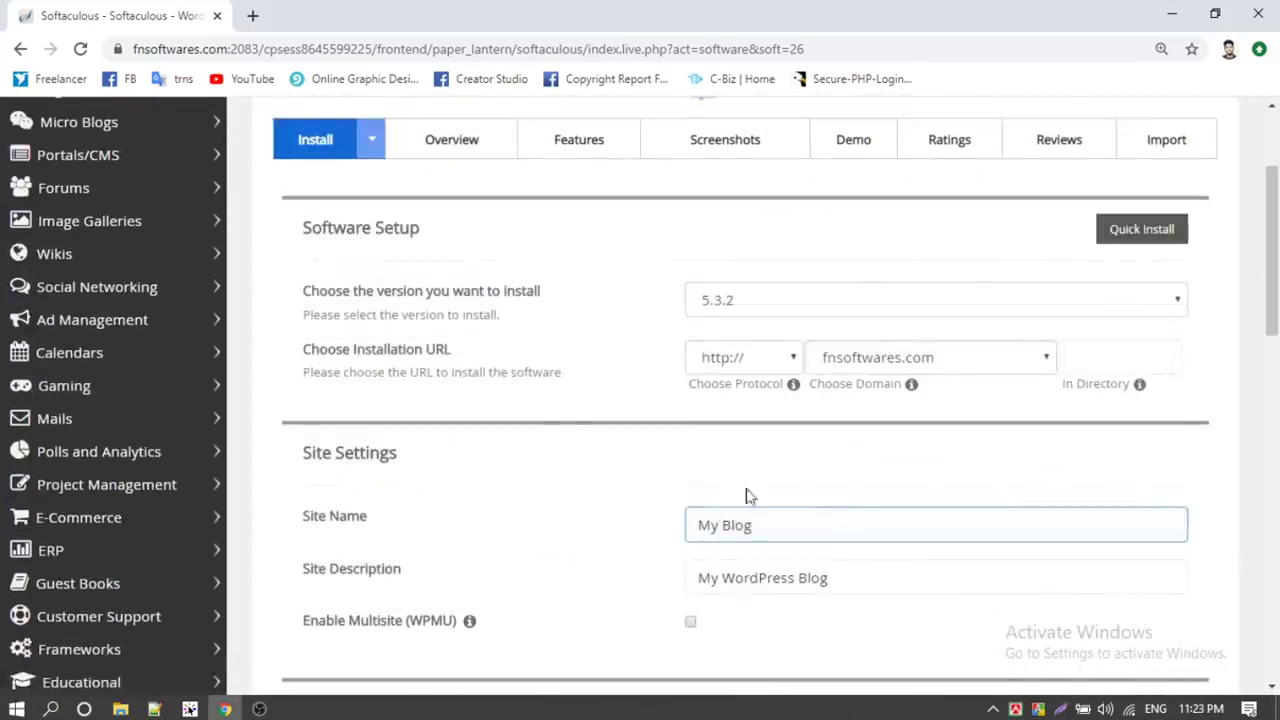
pyautogui.scroll(-1, 537, 417)
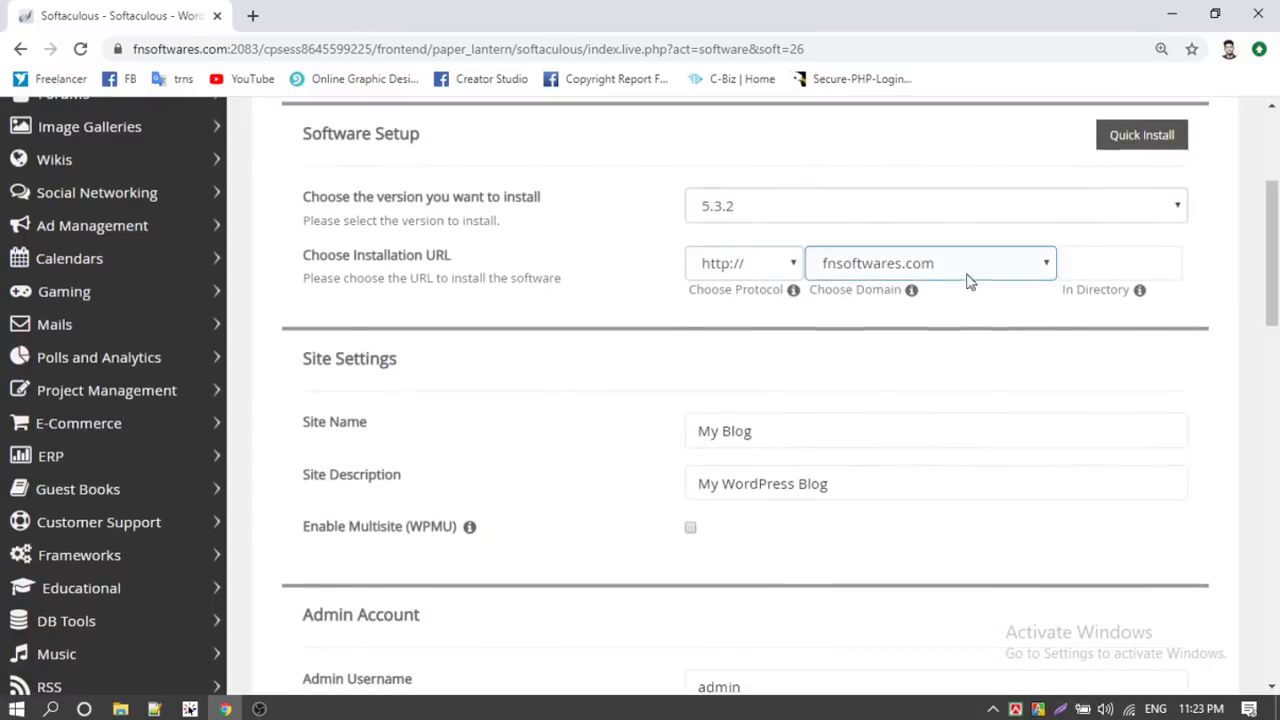
pyautogui.click(927, 264)
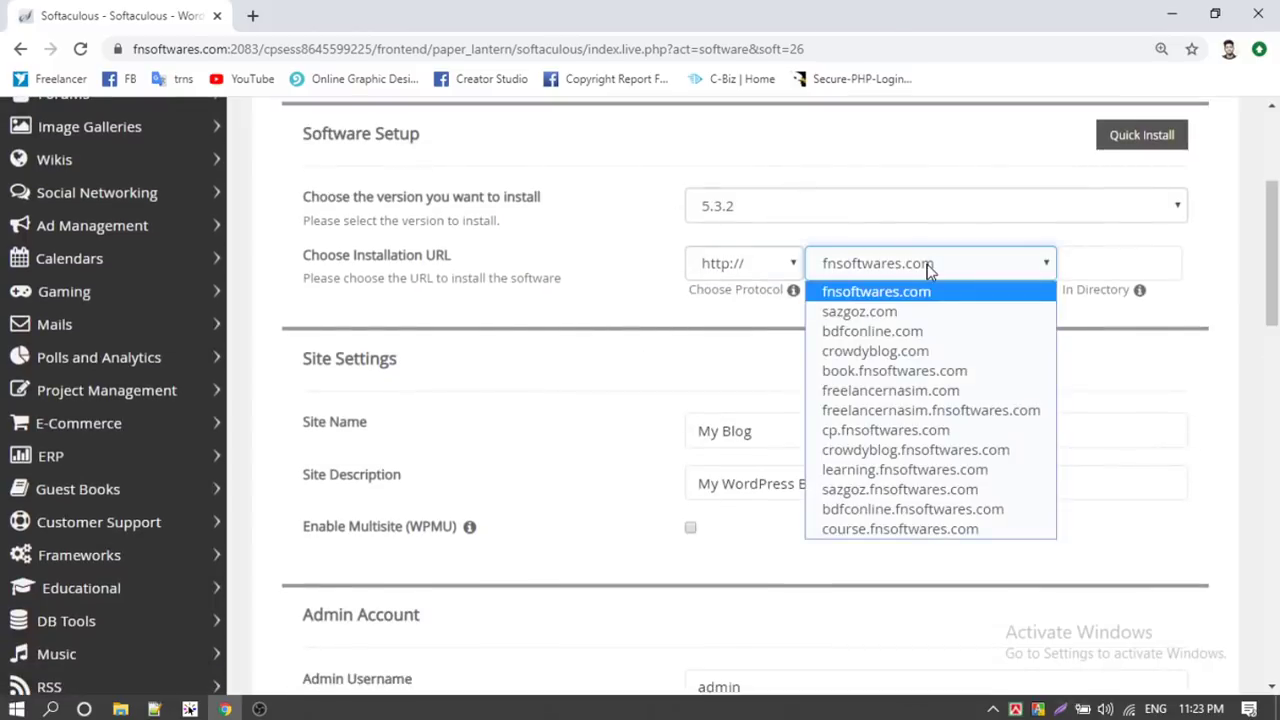
pyautogui.click(915, 470)
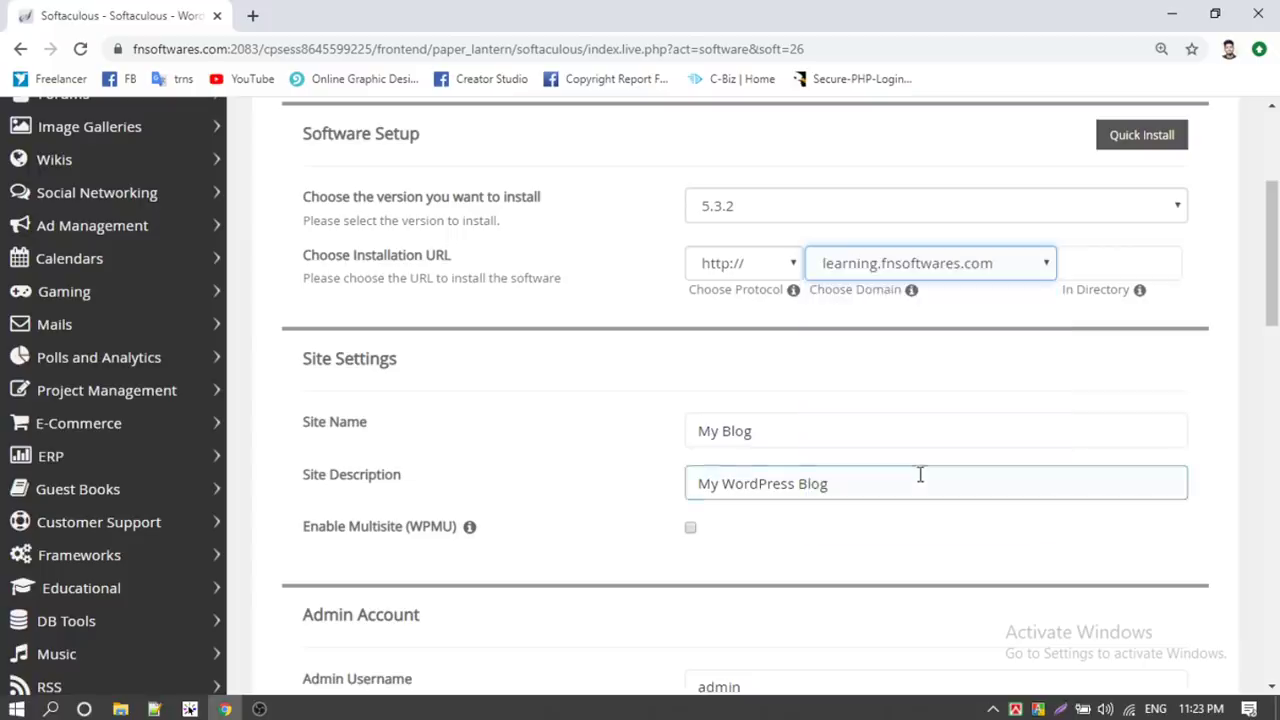
pyautogui.click(955, 264)
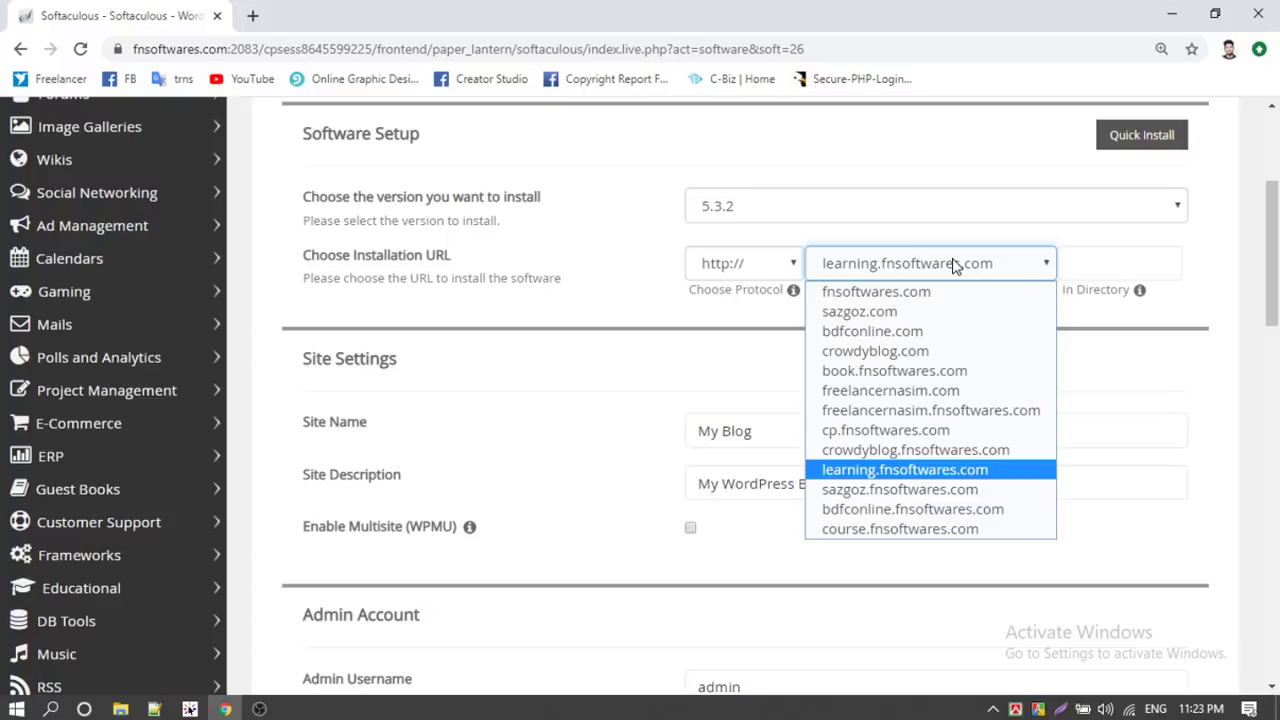
pyautogui.click(912, 469)
# Rename the site to 'Learning Wordpress' and begin typing a new site description
pyautogui.scroll(-1, 529, 349)
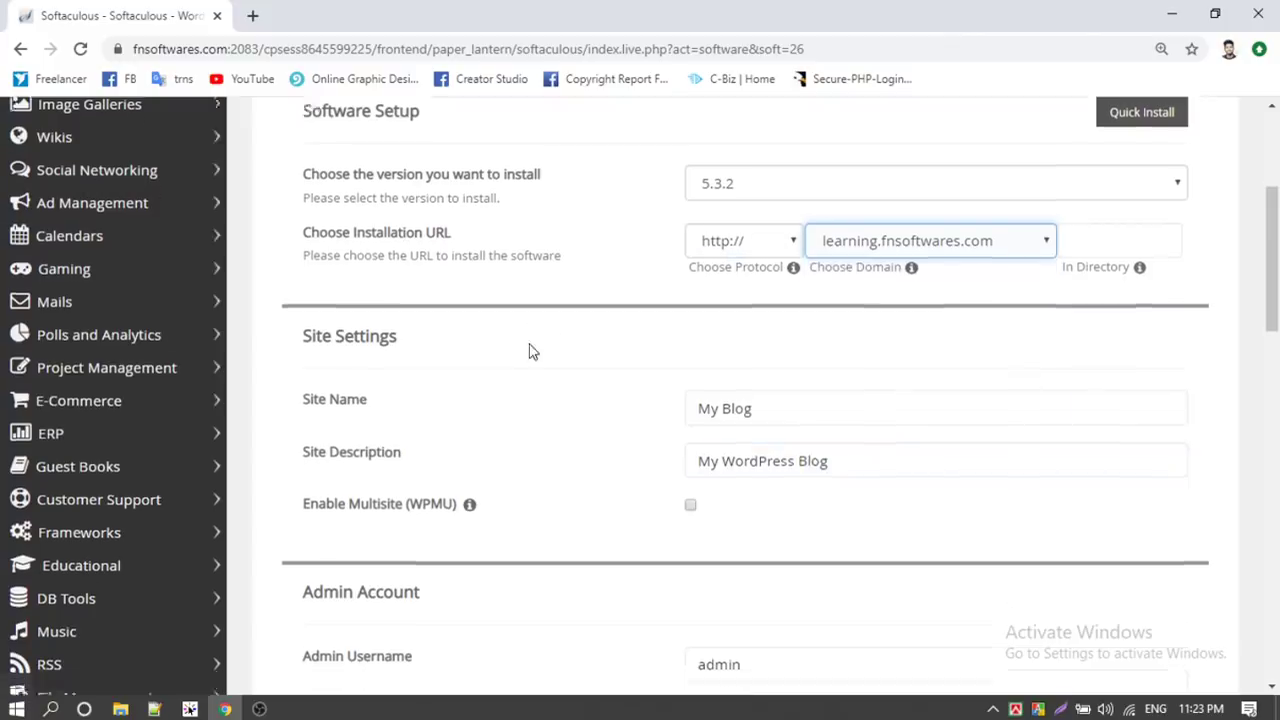
pyautogui.moveTo(811, 336); pyautogui.dragTo(630, 360)
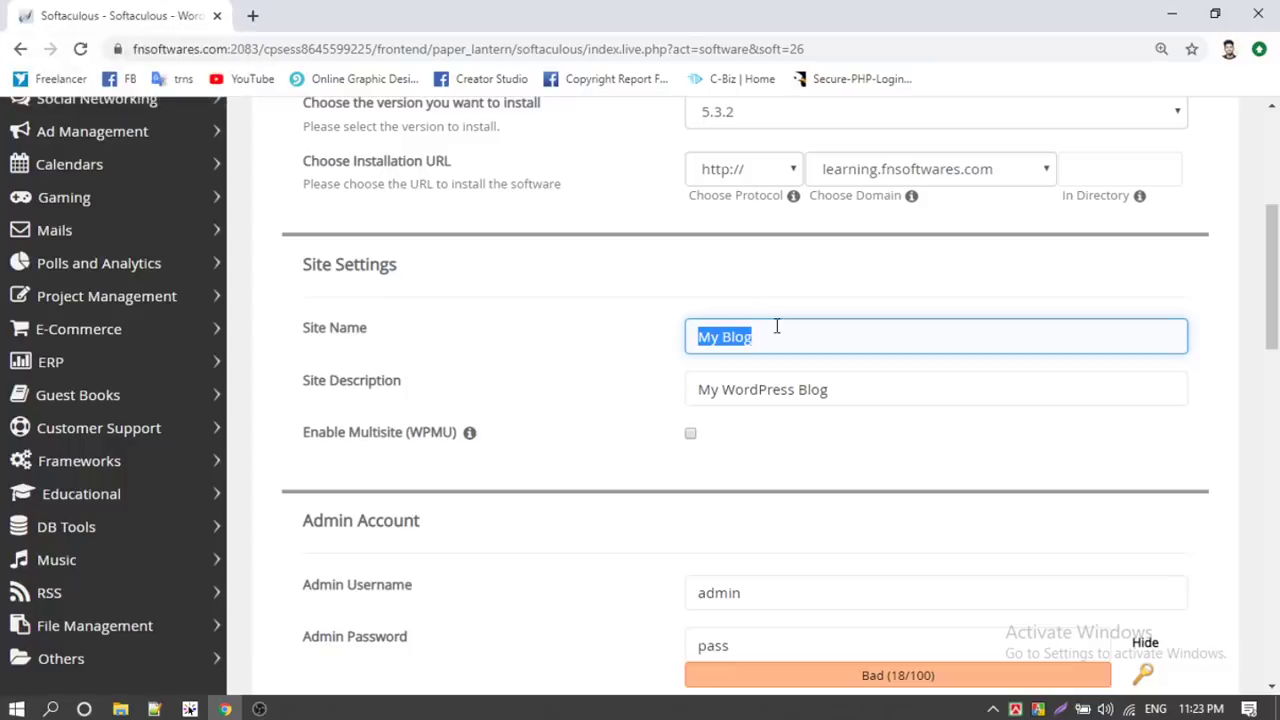
pyautogui.write('Learning W')
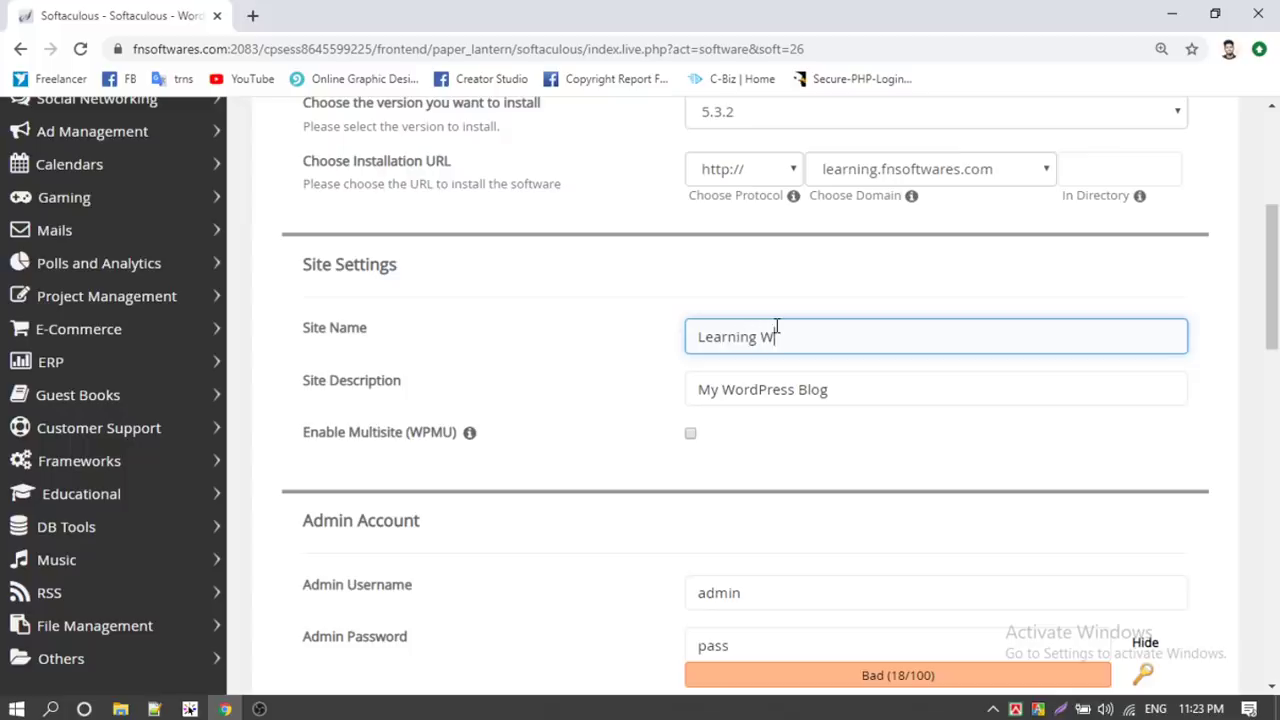
pyautogui.write('ordpress')
pyautogui.press('Tab')
pyautogui.write('Wi')
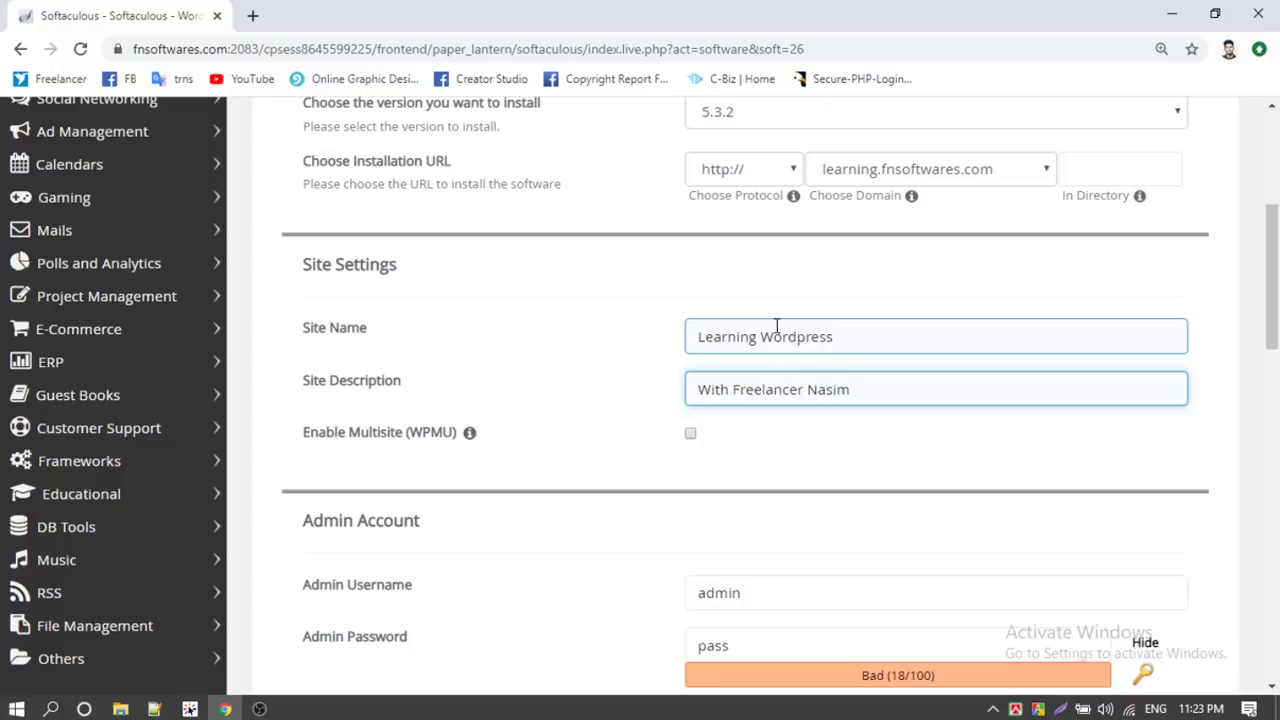
pyautogui.scroll(-2, 673, 357)
pyautogui.scroll(-1, 673, 357)
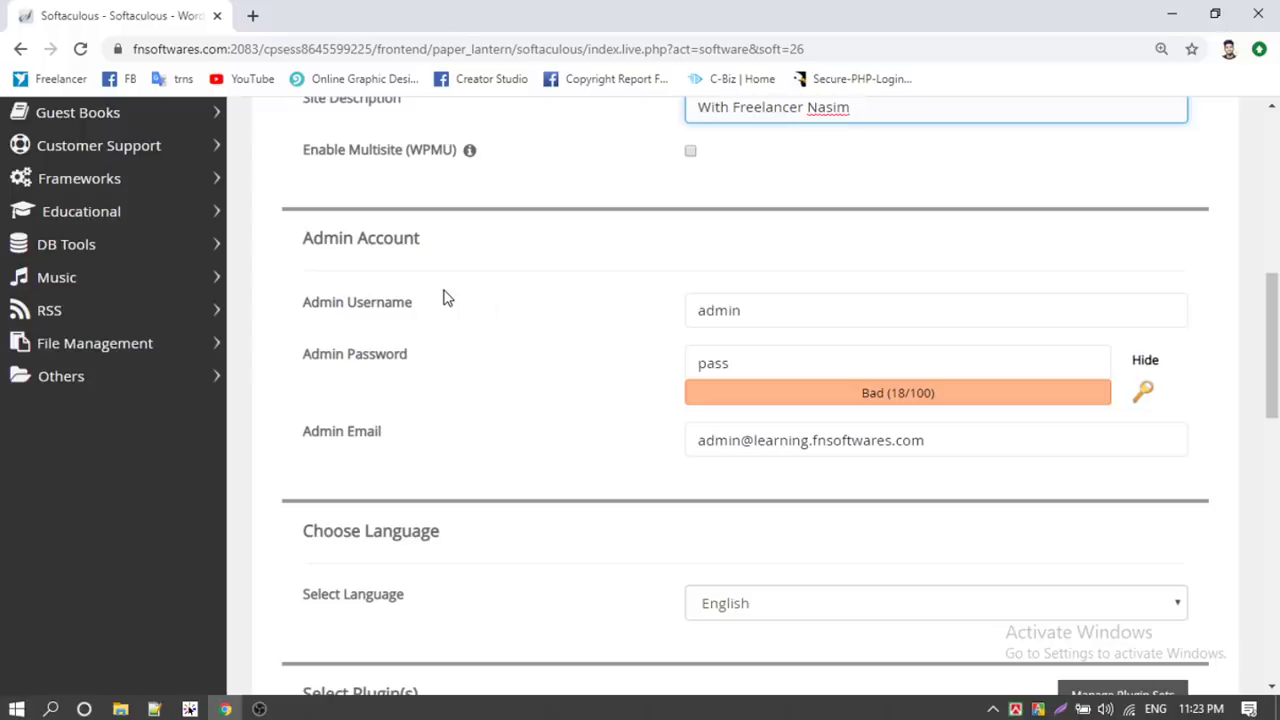
# Replace the default admin password with a new one, leaving username and e-mail unchanged
pyautogui.moveTo(770, 310); pyautogui.dragTo(629, 316)
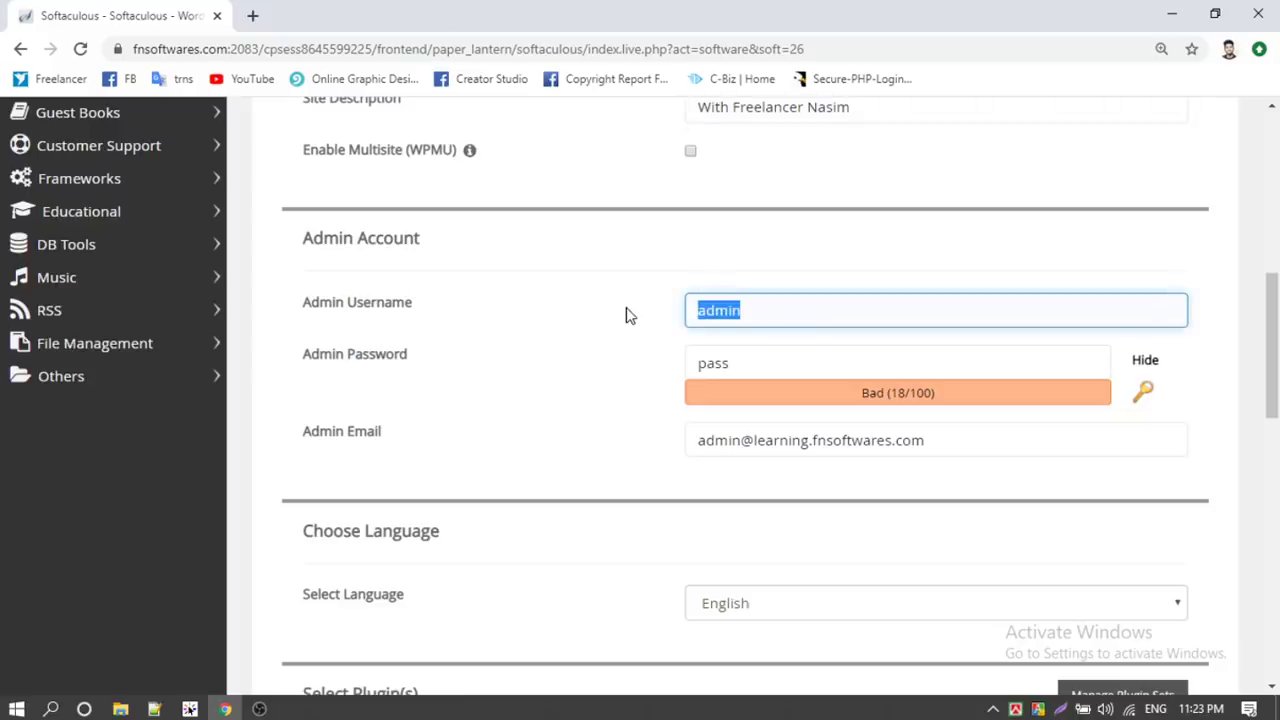
pyautogui.moveTo(733, 364); pyautogui.dragTo(623, 372)
pyautogui.write('admin')
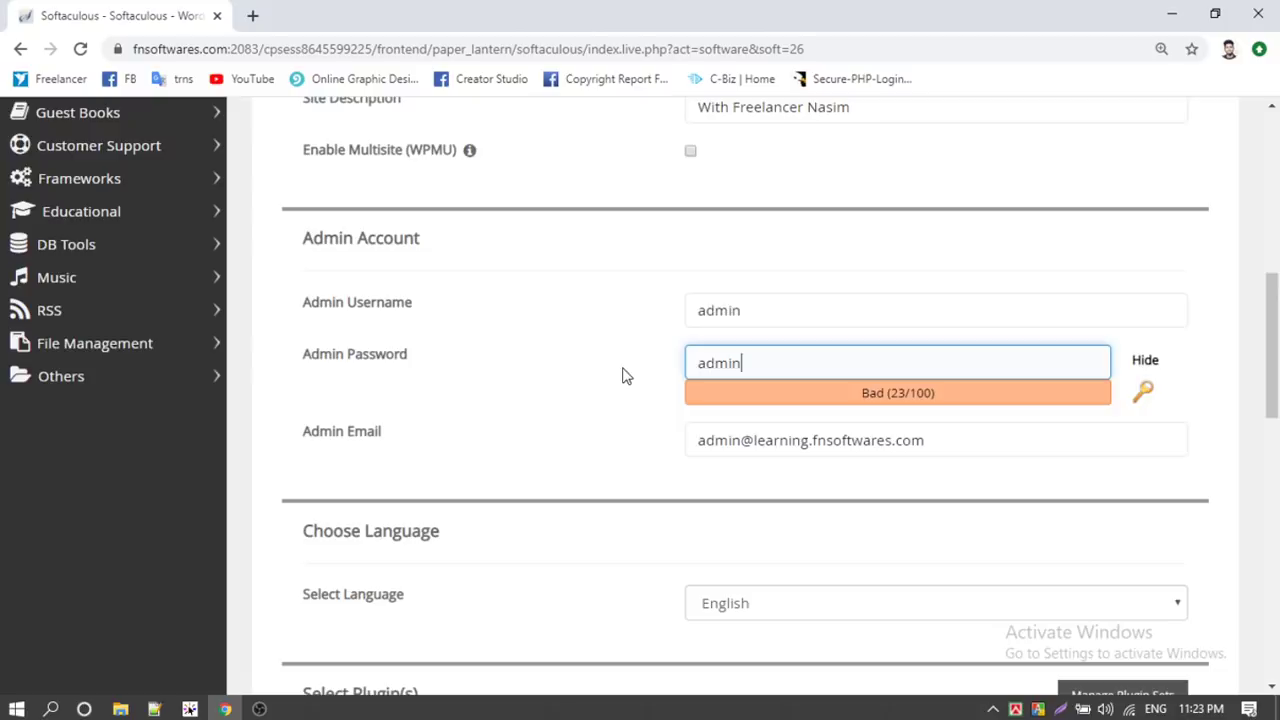
pyautogui.scroll(-1, 575, 354)
pyautogui.click(575, 345)
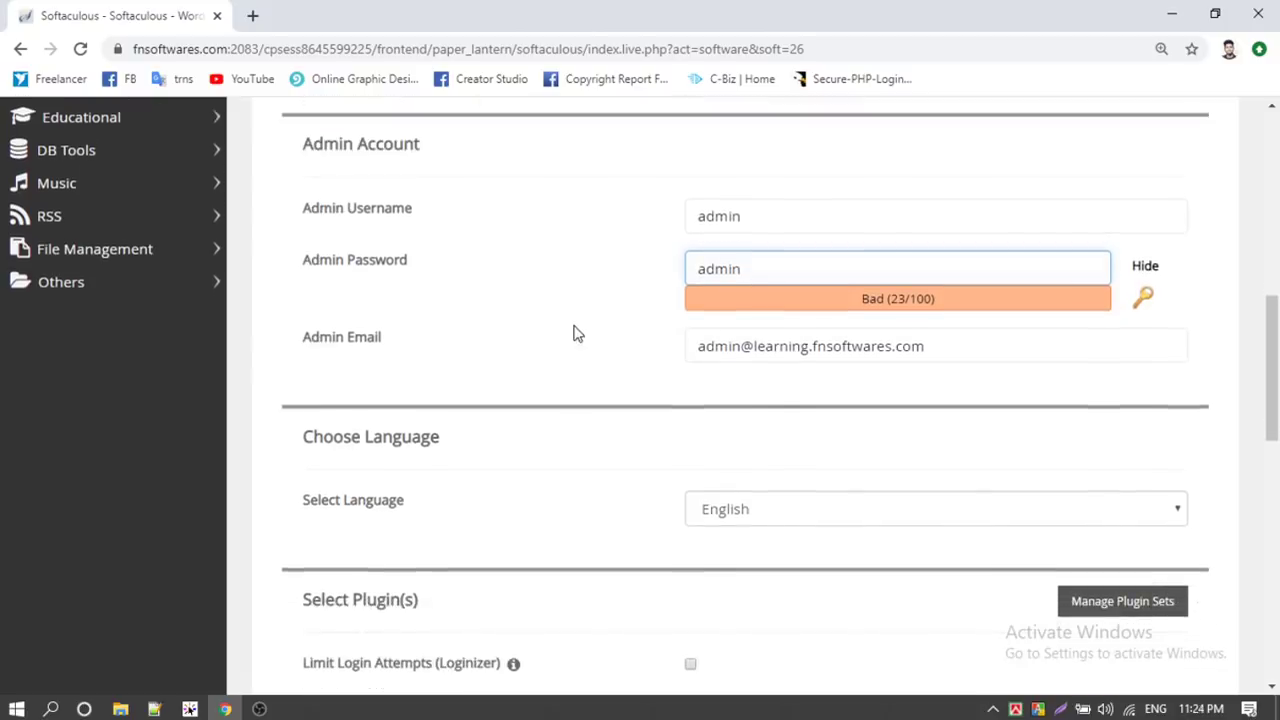
pyautogui.moveTo(960, 345); pyautogui.dragTo(634, 354)
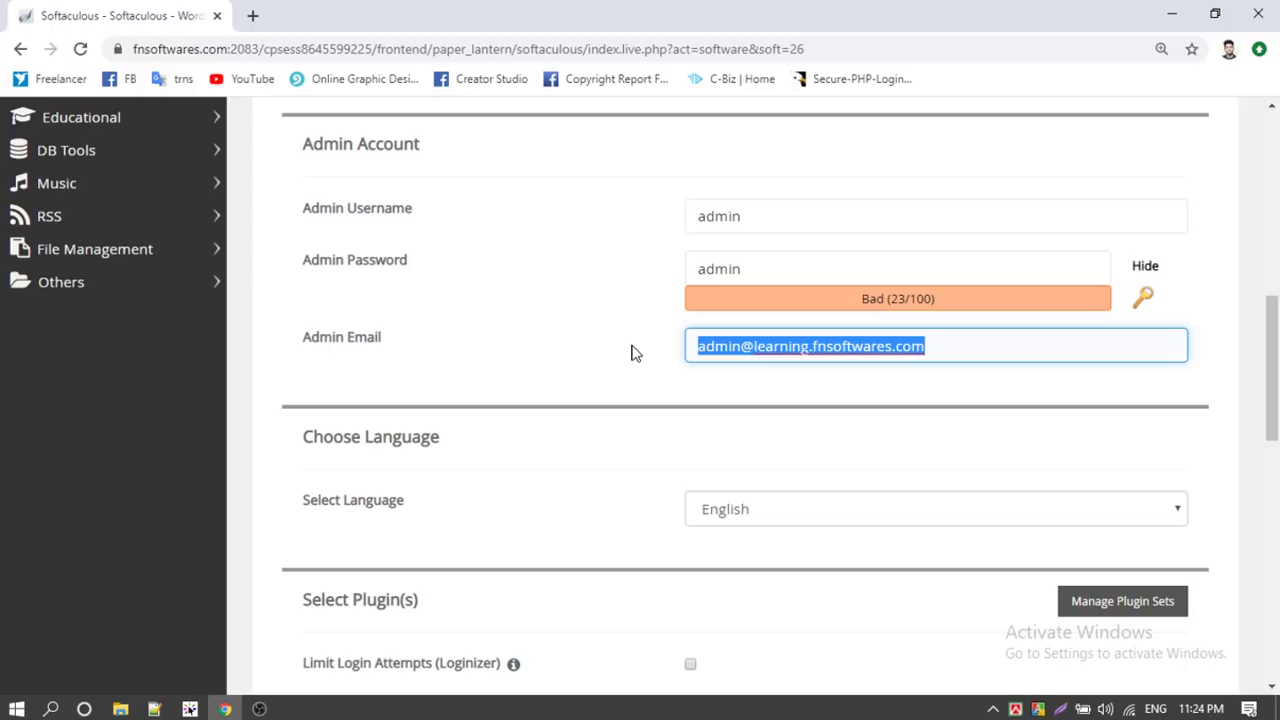
pyautogui.click(591, 329)
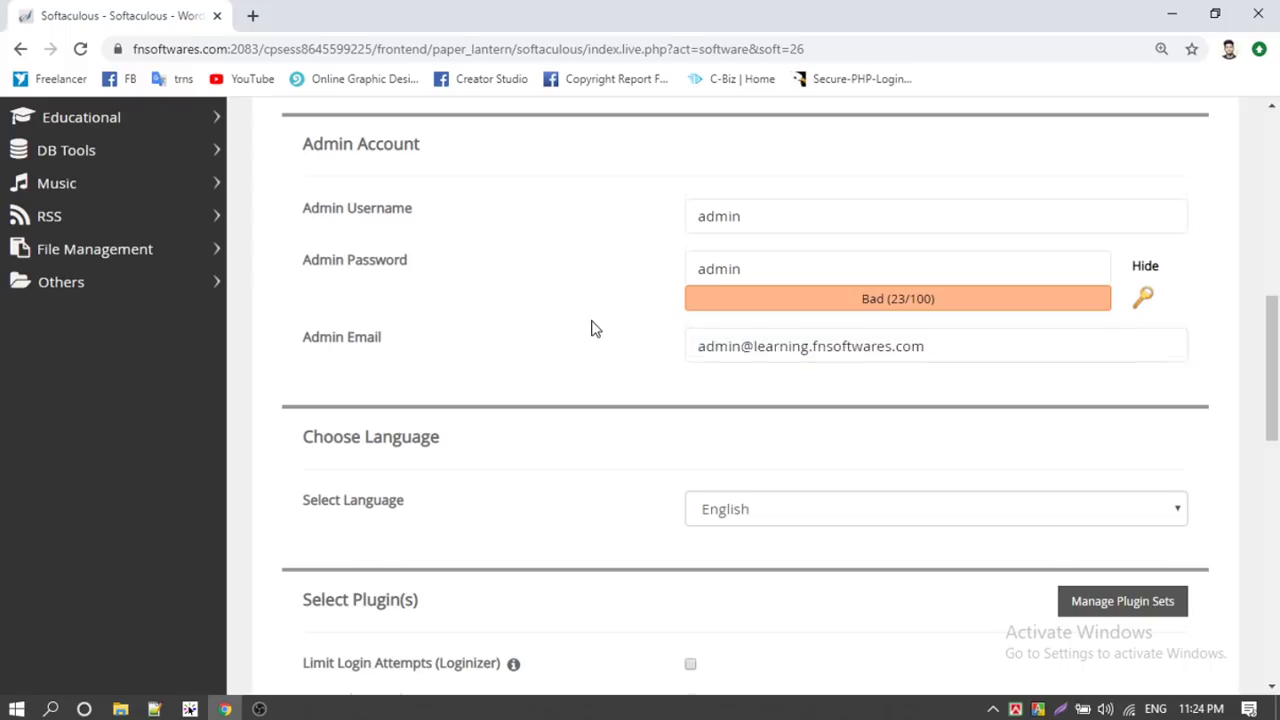
pyautogui.scroll(-3, 591, 329)
pyautogui.scroll(-3, 429, 320)
pyautogui.scroll(3, 429, 320)
pyautogui.scroll(-4, 423, 317)
# Select the Maxagency-Ex theme from the next theme page and start the WordPress installation
pyautogui.moveTo(980, 405)
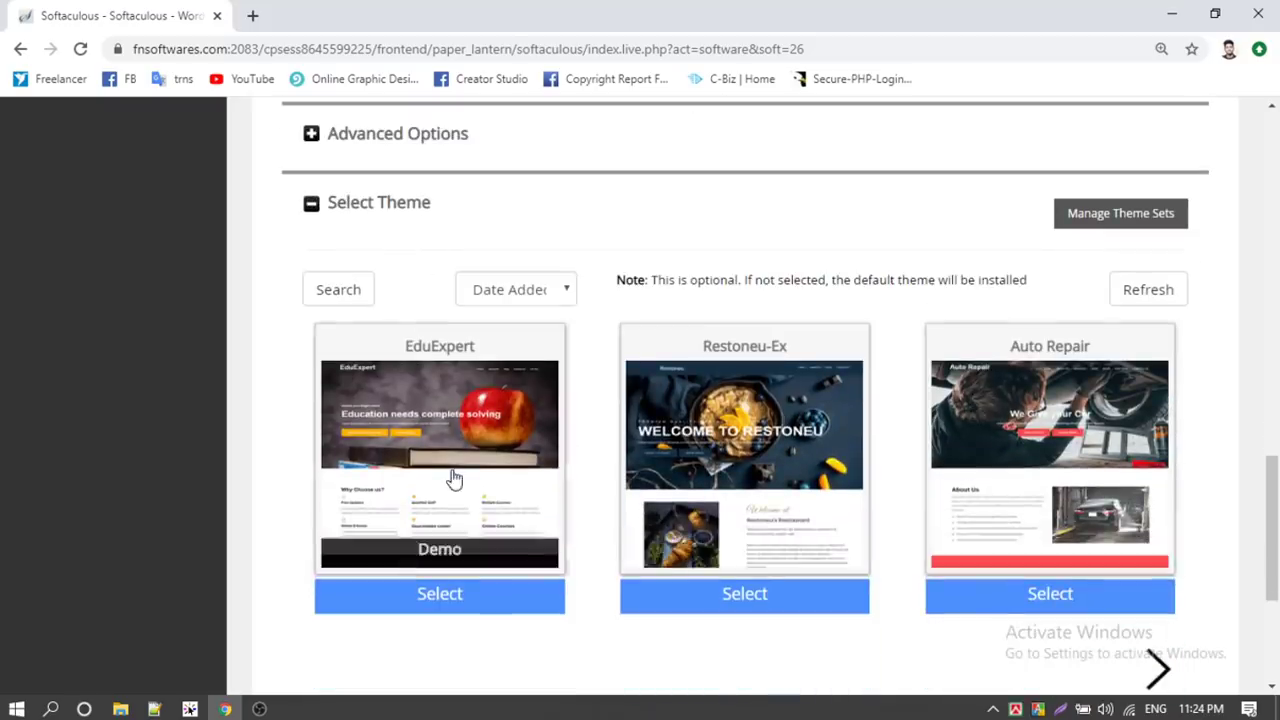
pyautogui.scroll(-1, 300, 406)
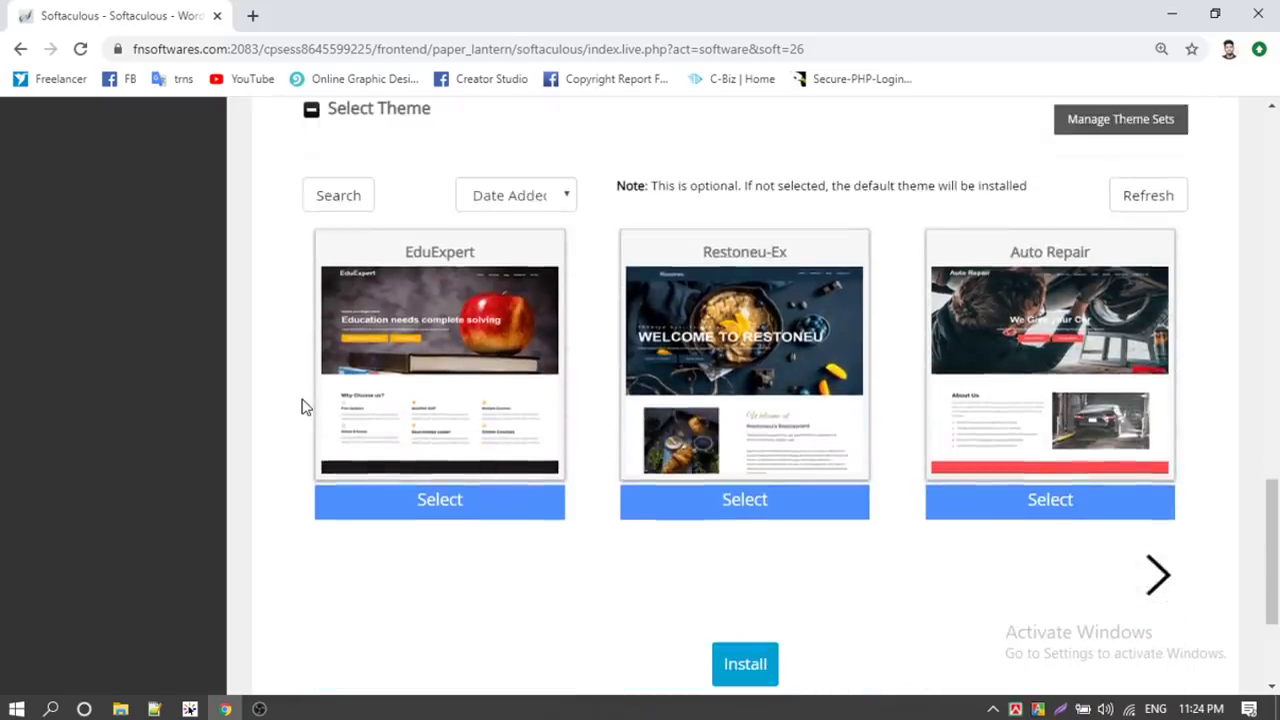
pyautogui.click(1160, 580)
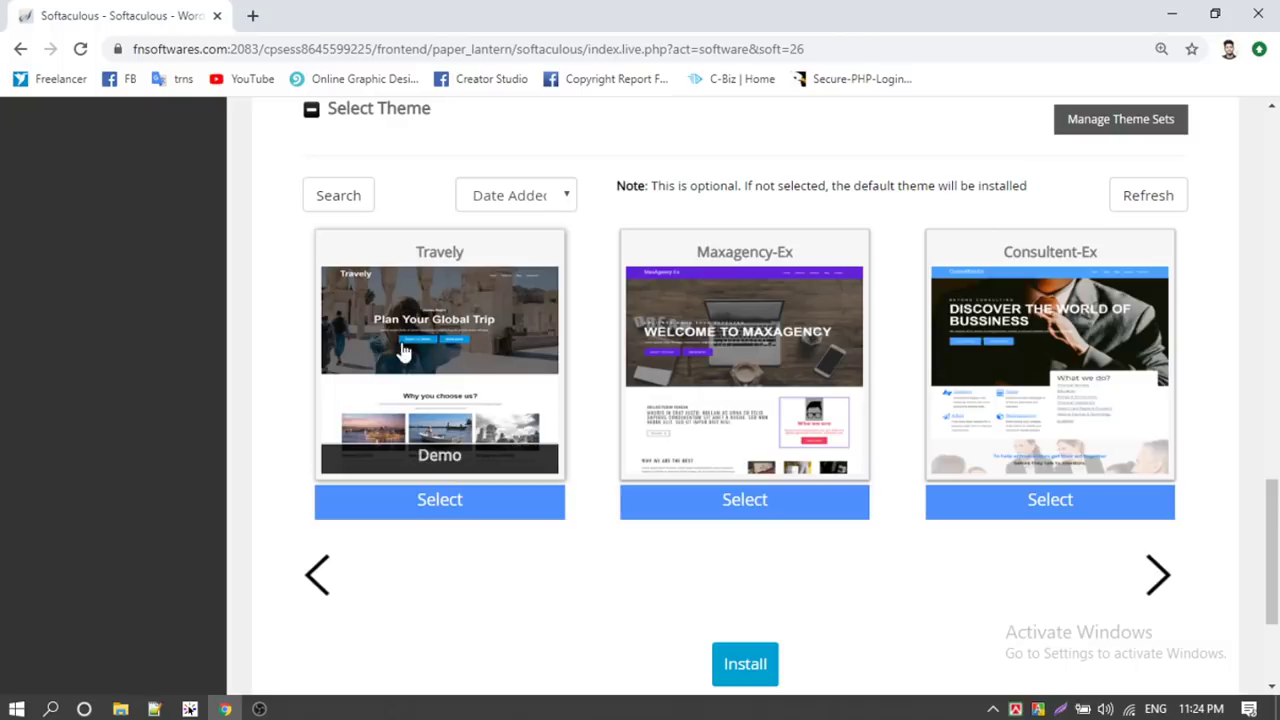
pyautogui.click(743, 500)
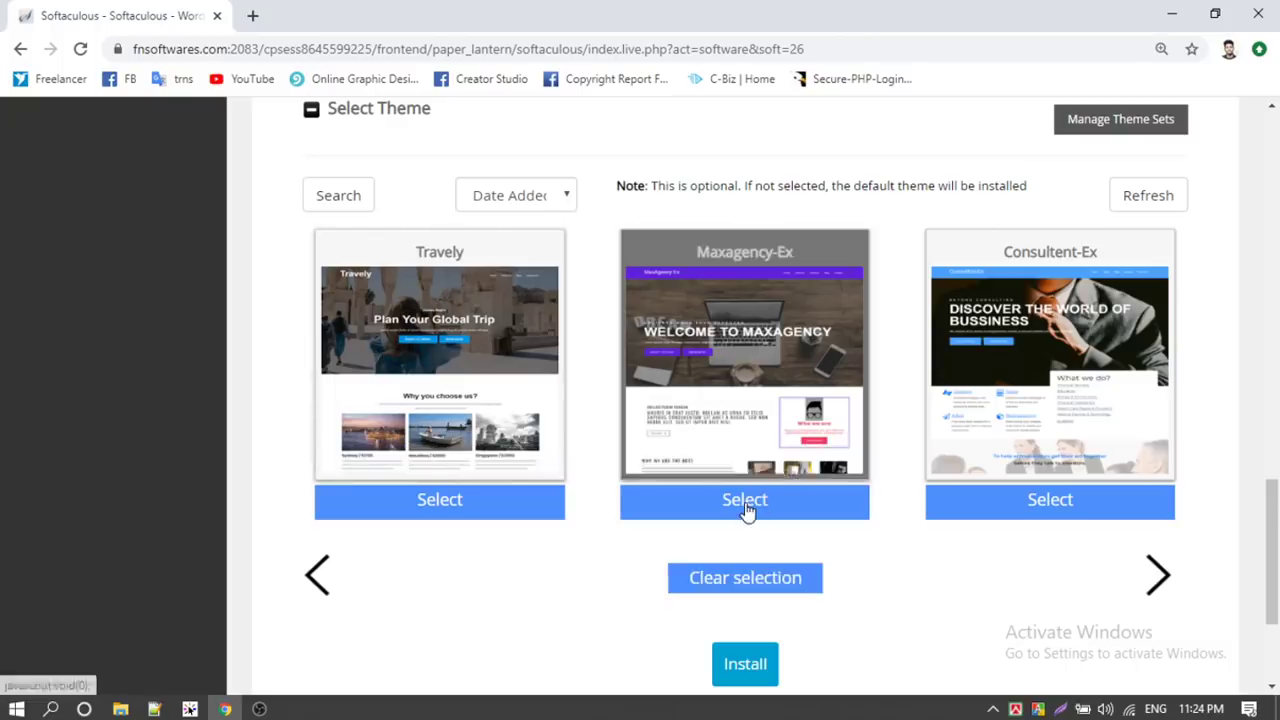
pyautogui.scroll(-1, 786, 601)
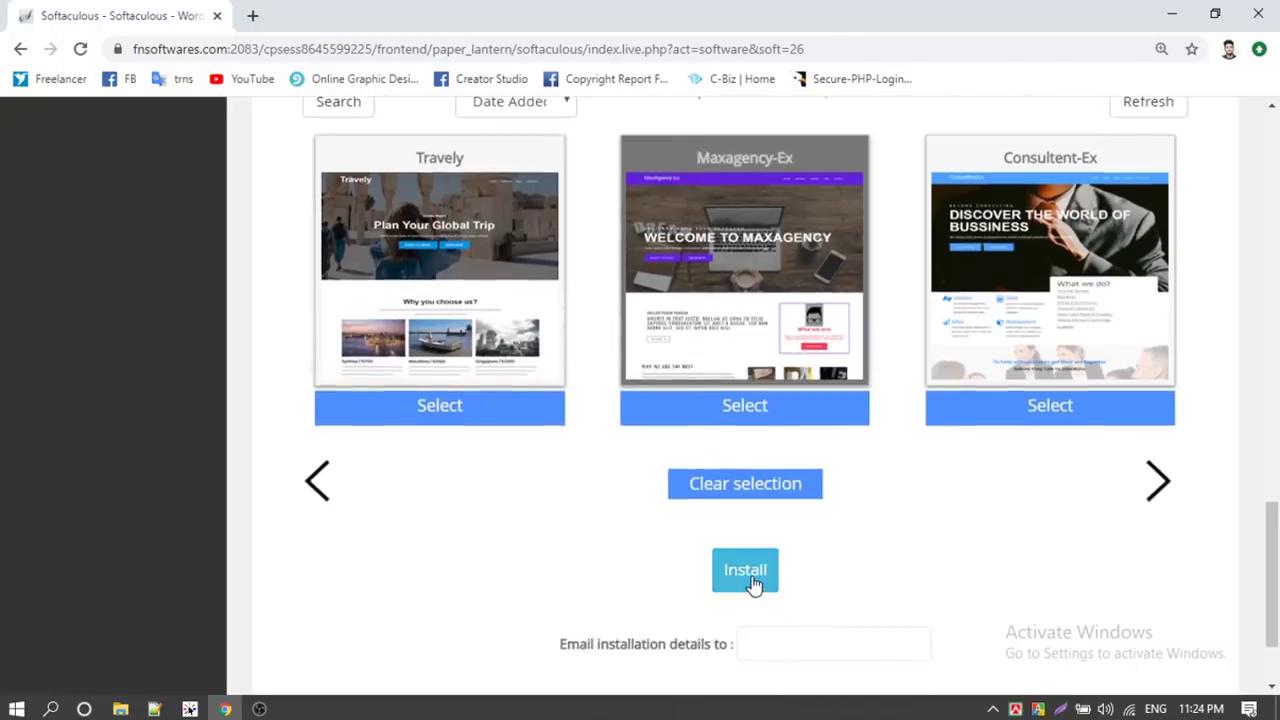
pyautogui.scroll(-1, 620, 445)
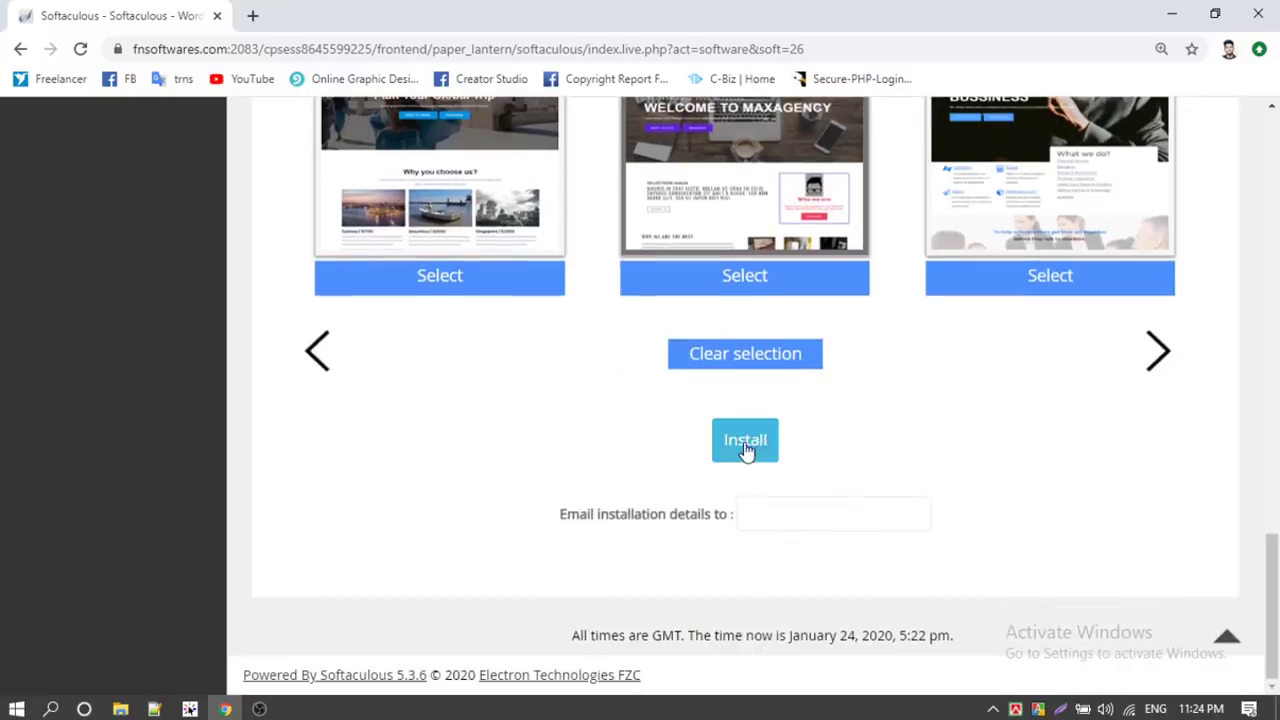
pyautogui.click(745, 444)
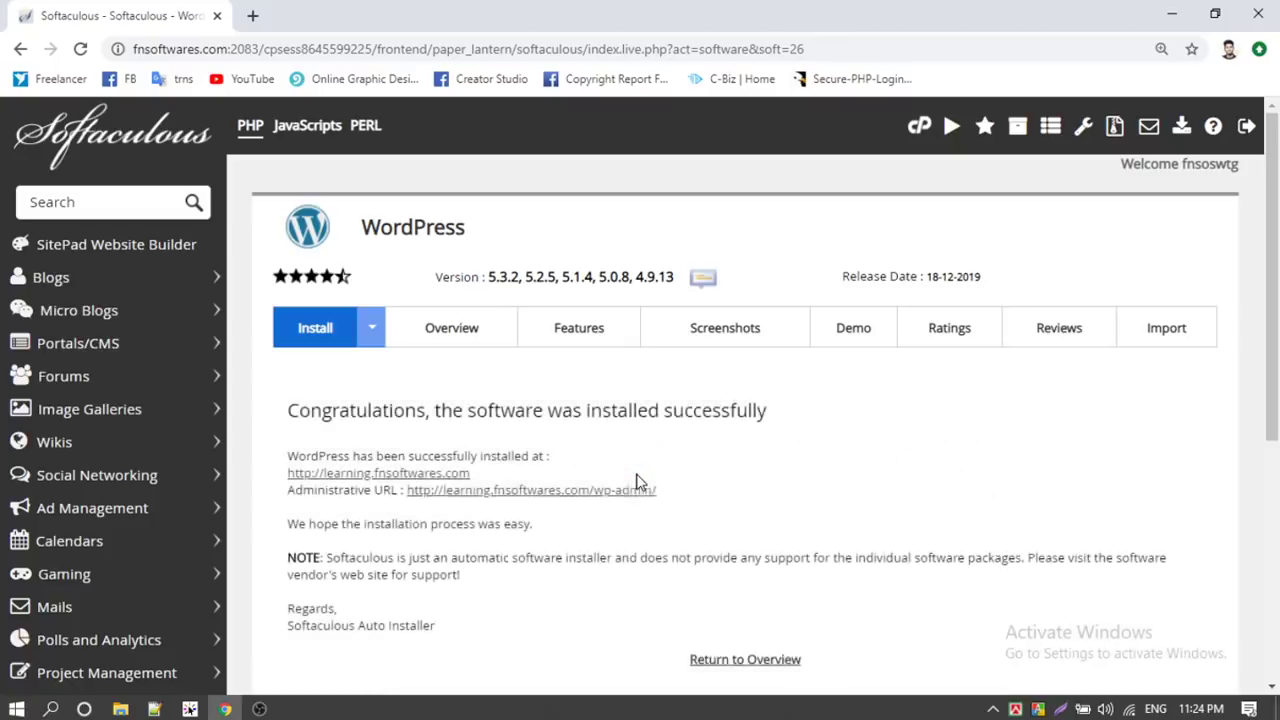
pyautogui.scroll(-1, 615, 447)
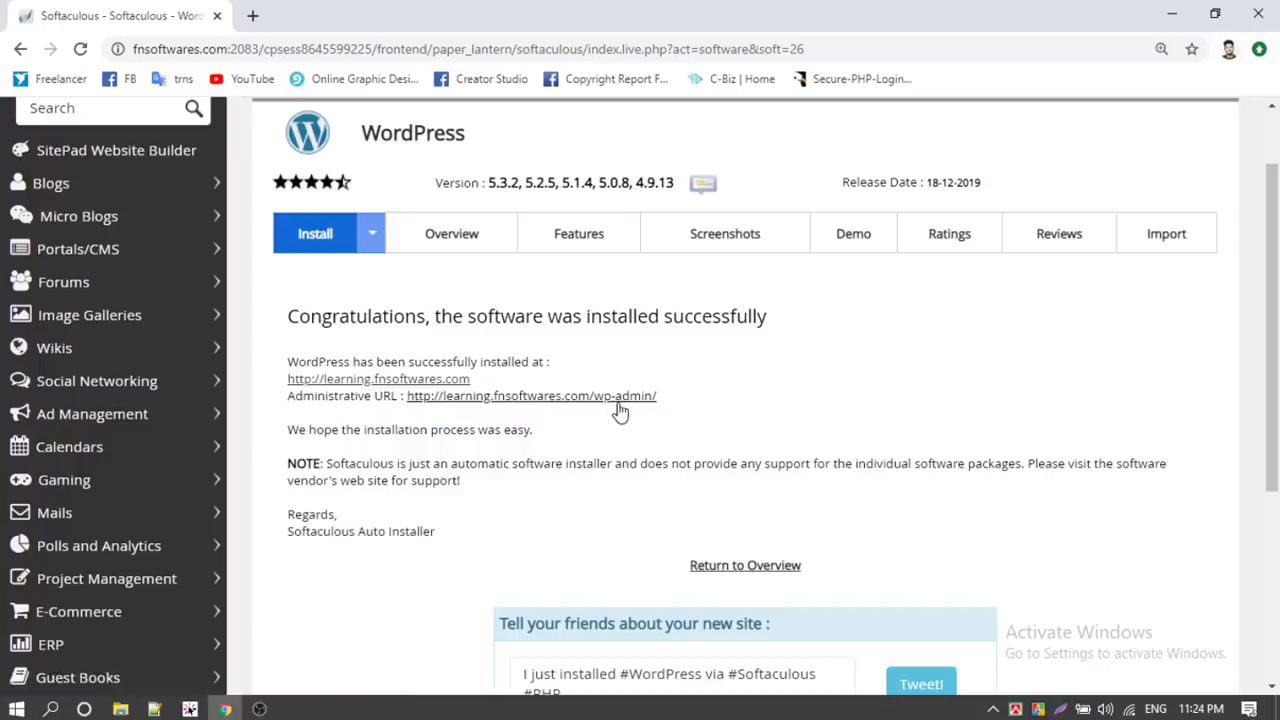
pyautogui.click(341, 379)
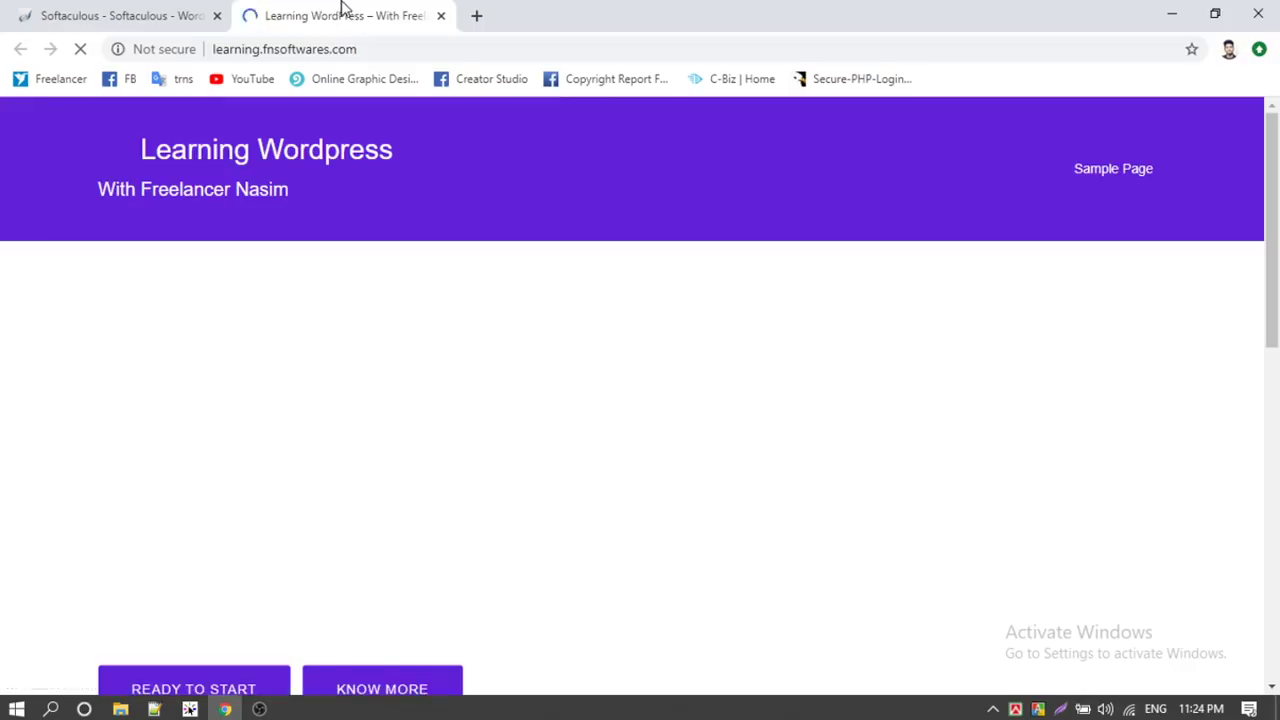
# Scroll through the live Learning Wordpress site, switching between it and the install-success tab
pyautogui.scroll(-4, 377, 280)
pyautogui.scroll(9, 377, 278)
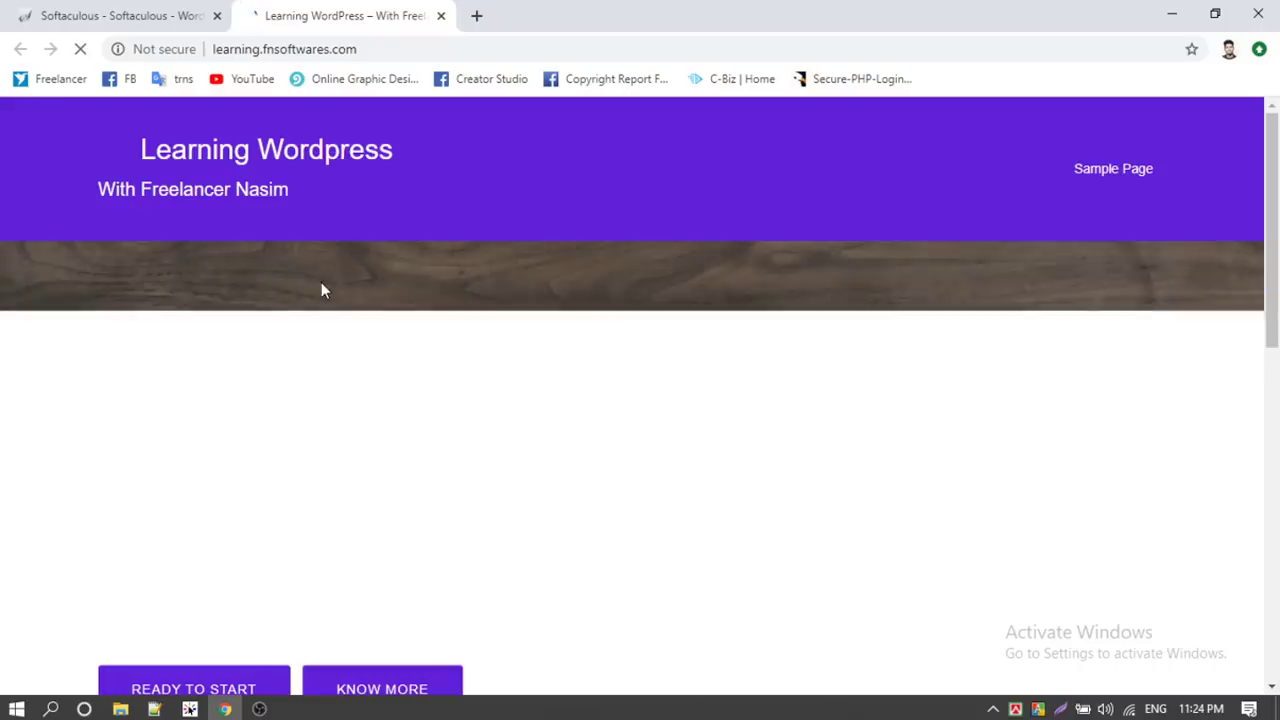
pyautogui.scroll(-1, 173, 206)
pyautogui.scroll(1, 255, 279)
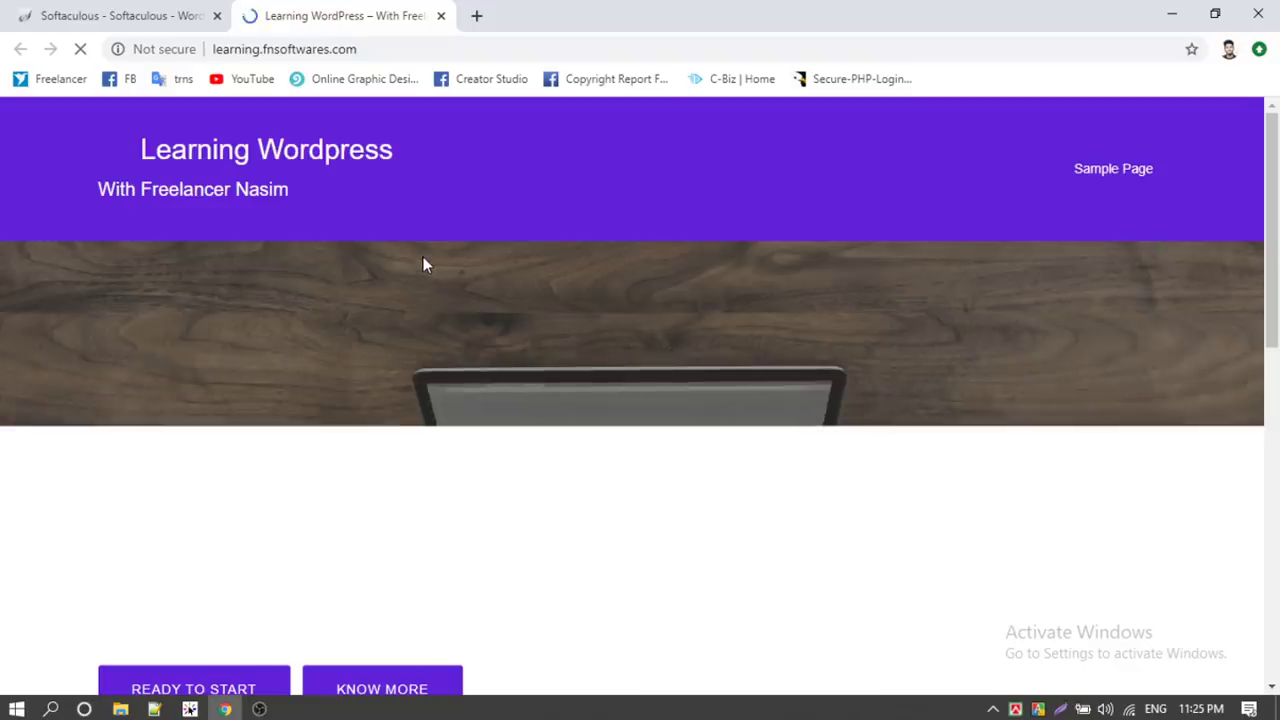
pyautogui.click(121, 12)
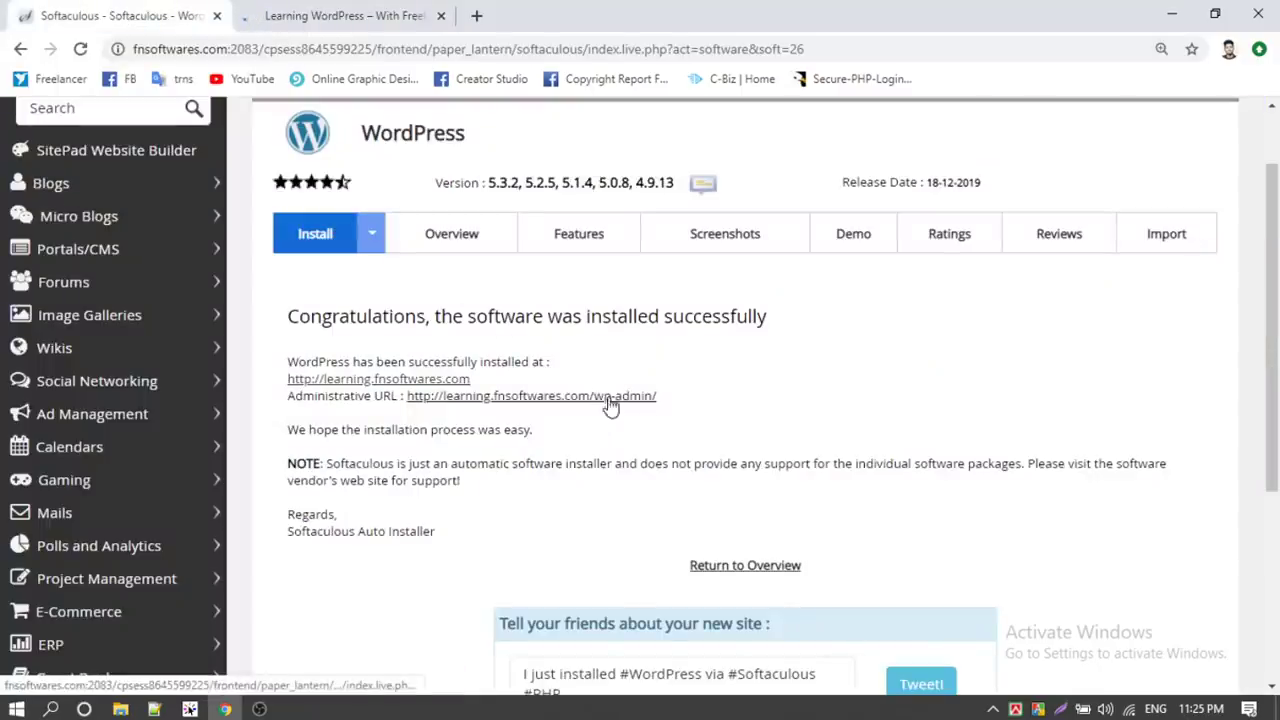
pyautogui.click(392, 16)
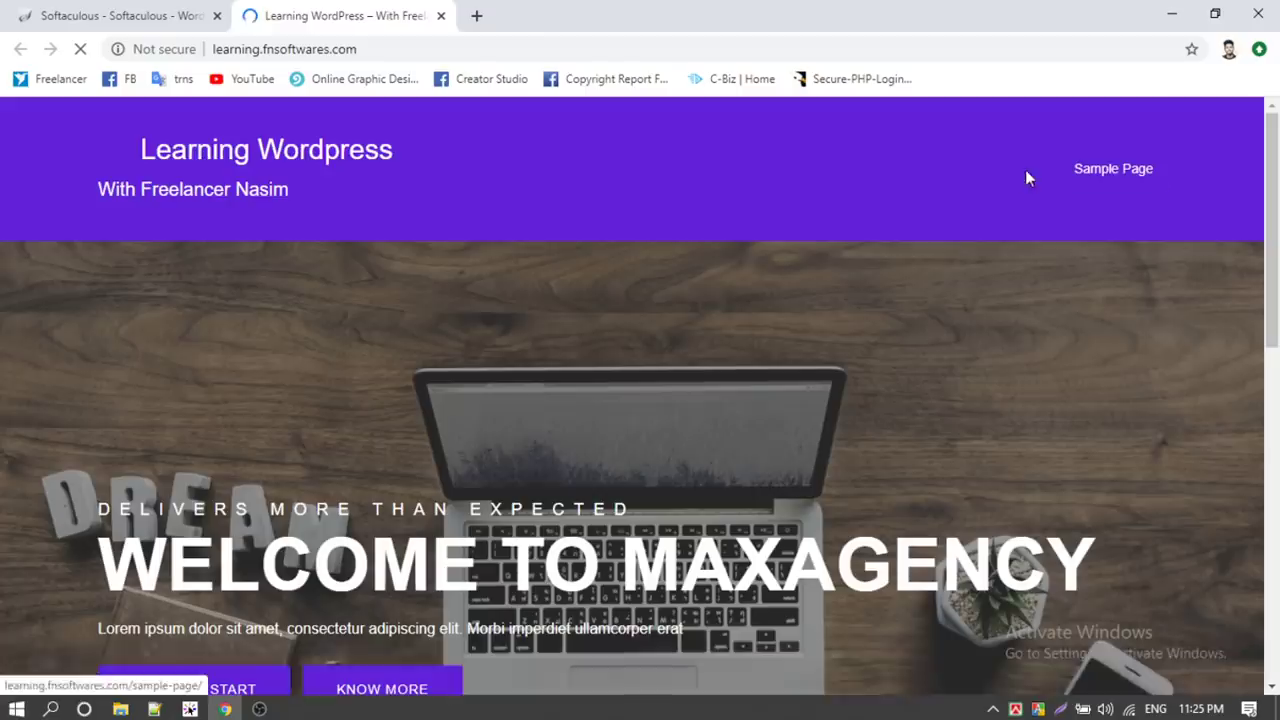
pyautogui.scroll(-1, 447, 279)
pyautogui.scroll(-2, 447, 279)
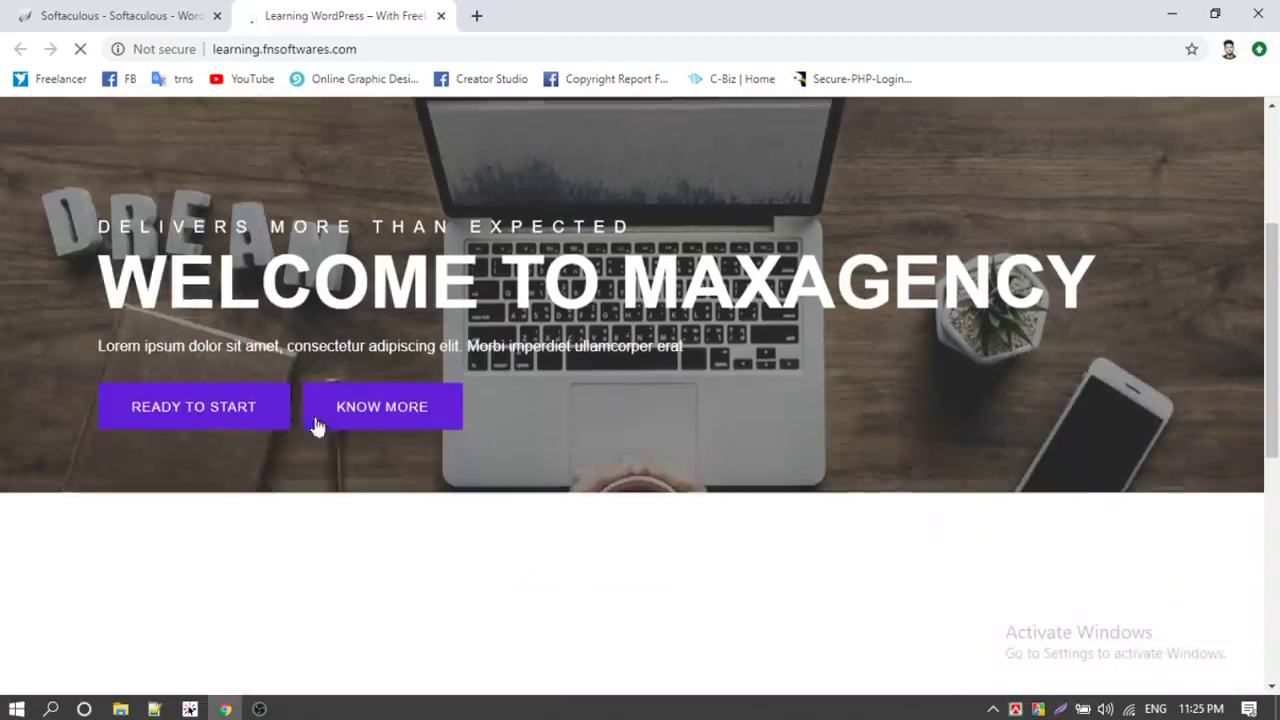
pyautogui.click(140, 18)
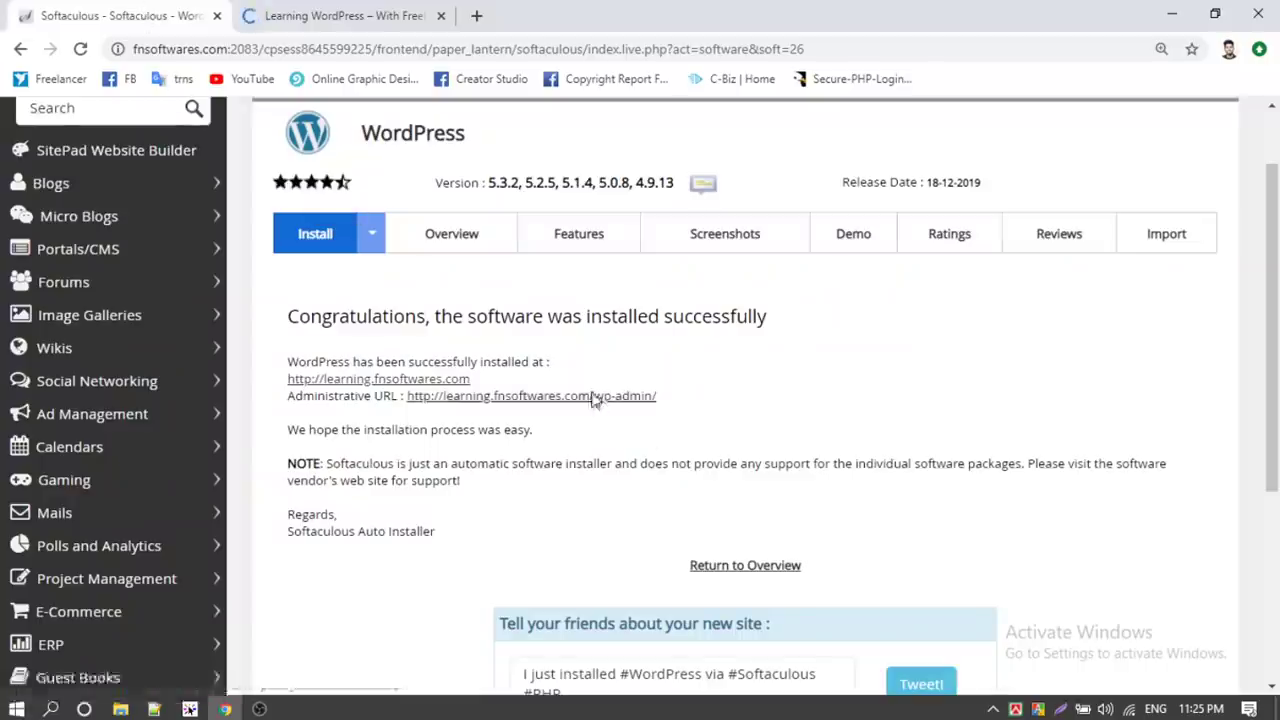
# Open the wp-admin administrative URL and view the Learning Wordpress admin Dashboard
pyautogui.click(592, 397)
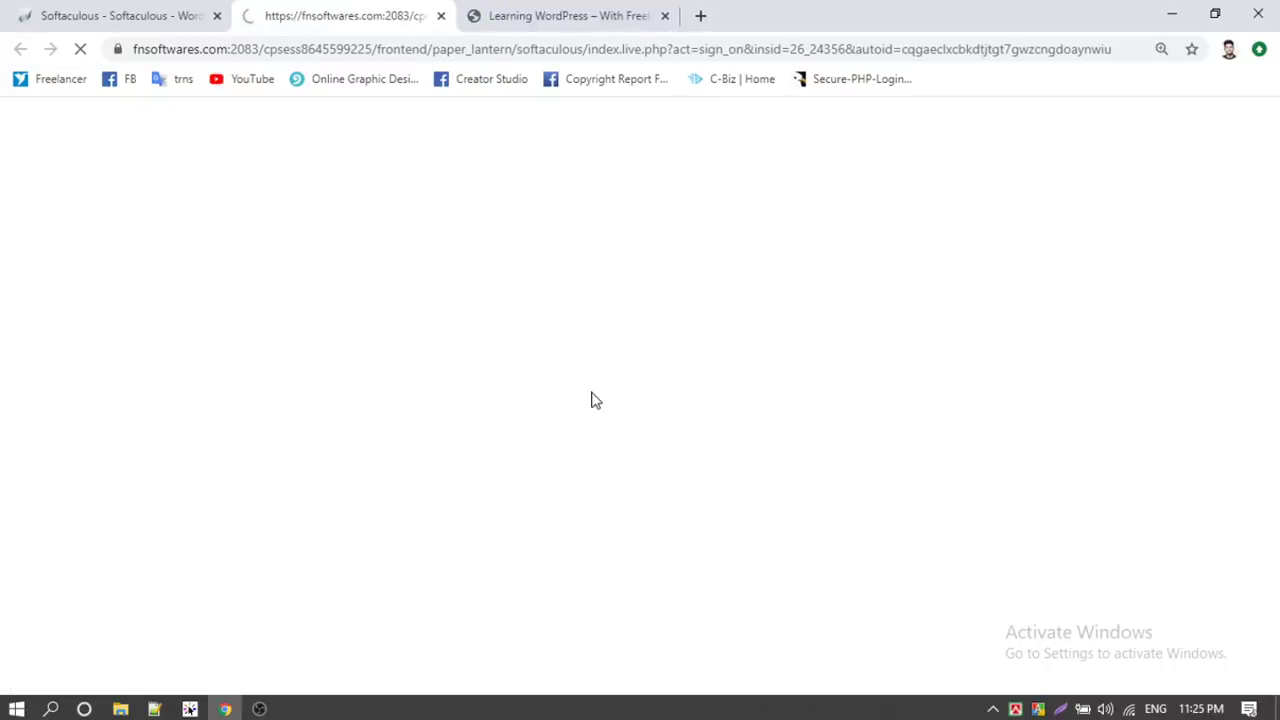
pyautogui.click(557, 12)
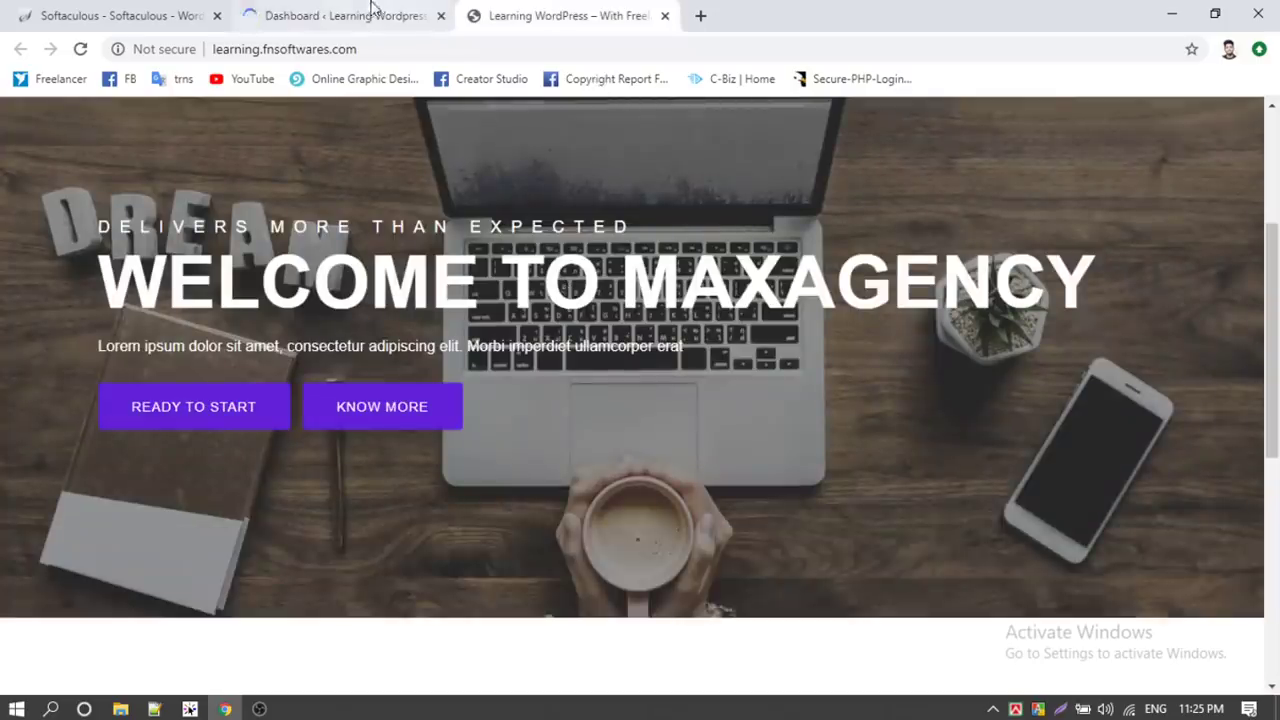
pyautogui.click(365, 12)
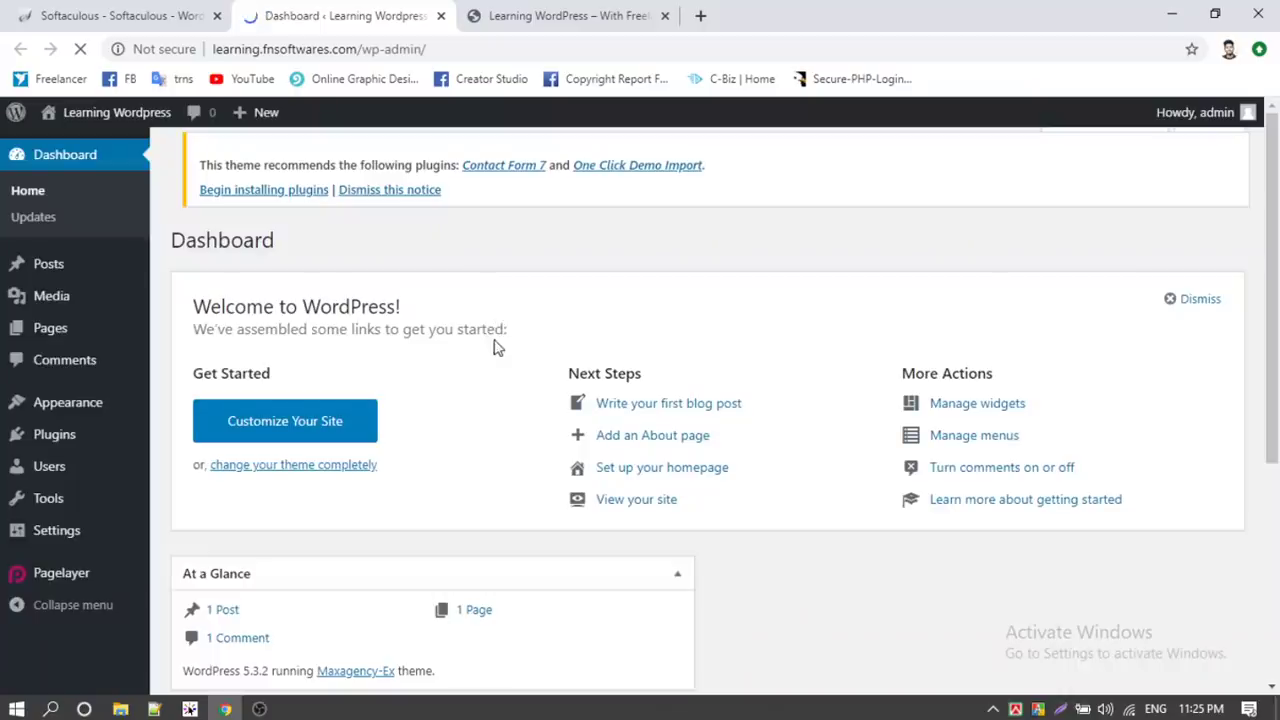